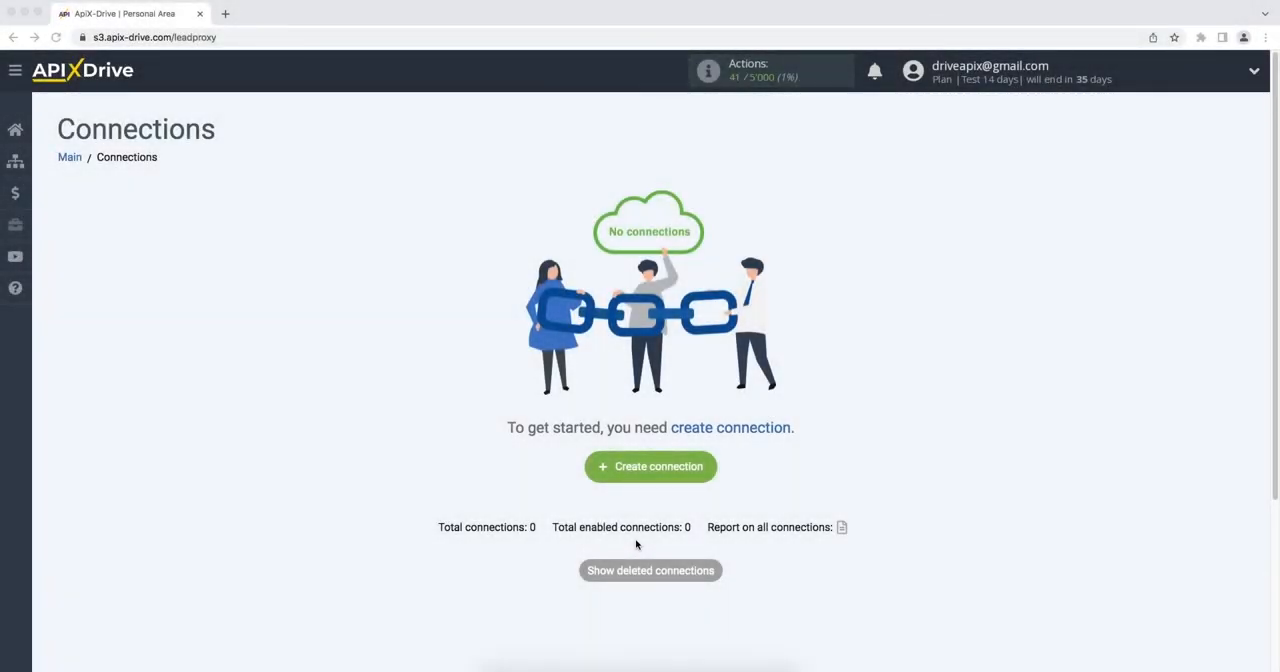
Step: Create a new connection and set ActiveCampaign as its data source system
click(596, 472)
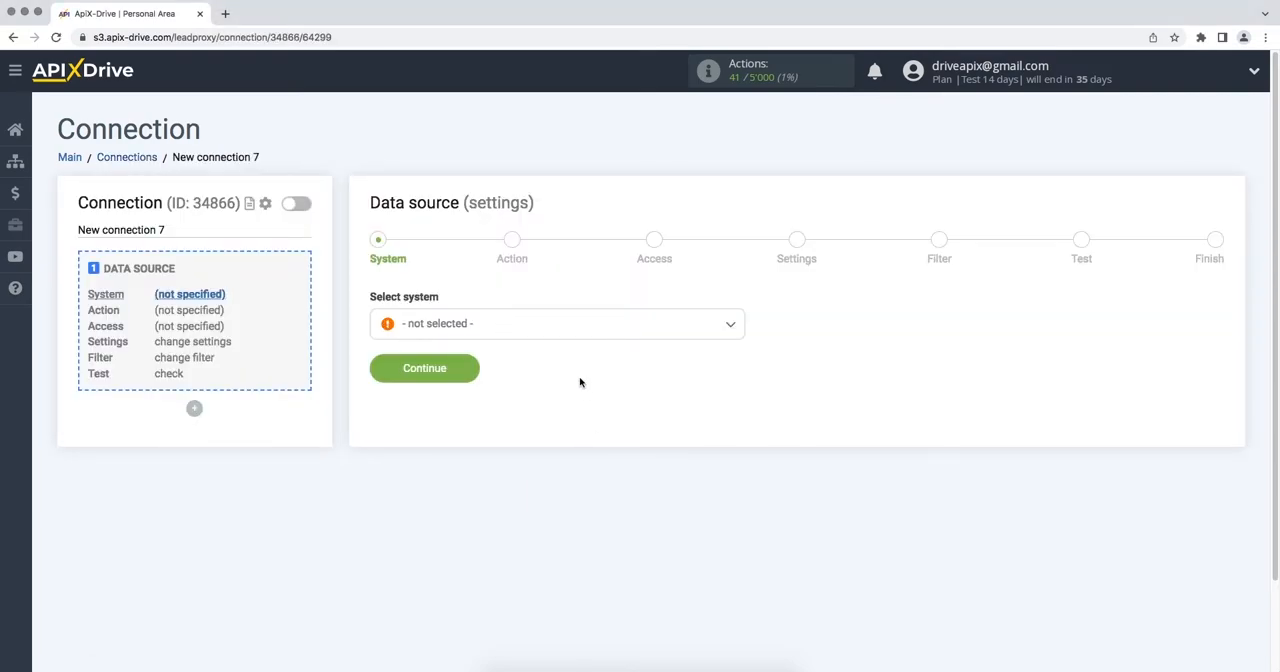
click(586, 338)
click(484, 450)
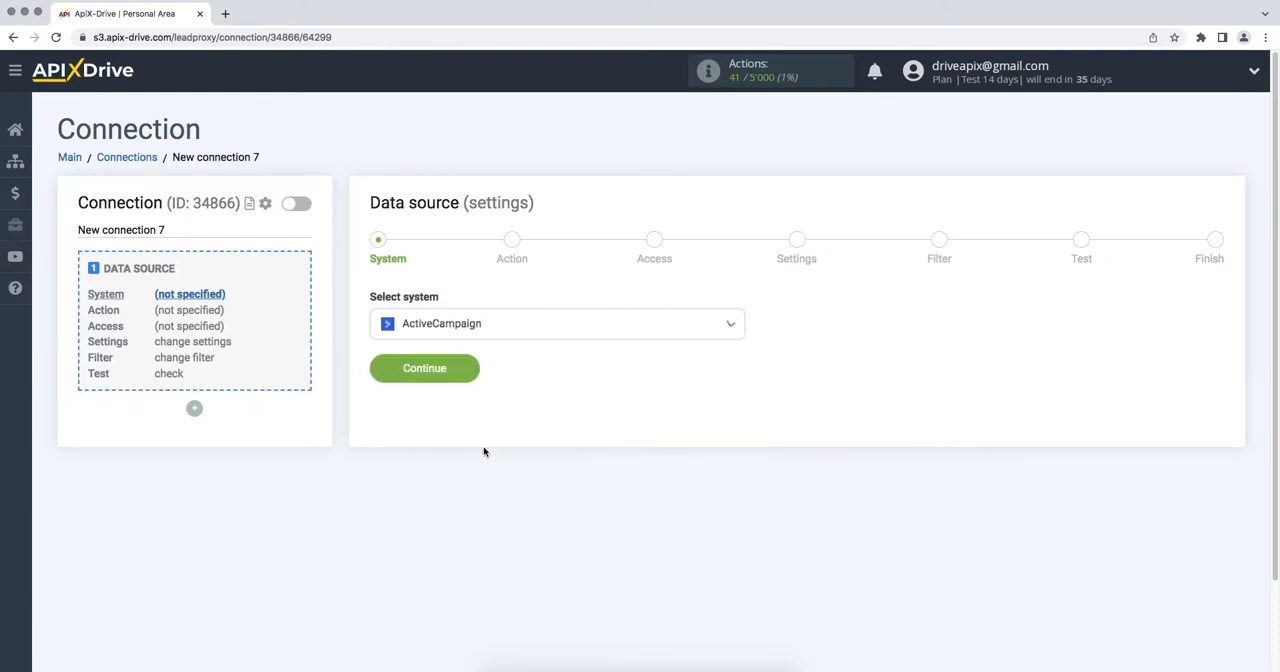
click(378, 372)
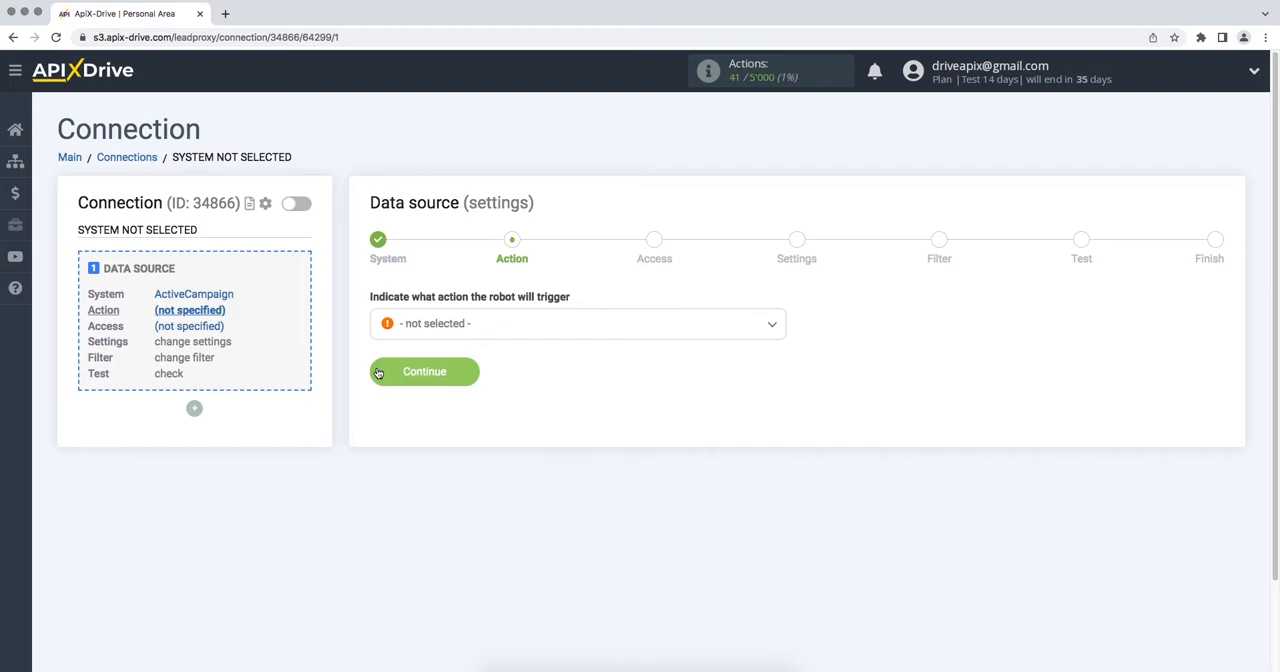
Step: Set the data source action to Get Deals (new) and proceed to the access stage
click(409, 338)
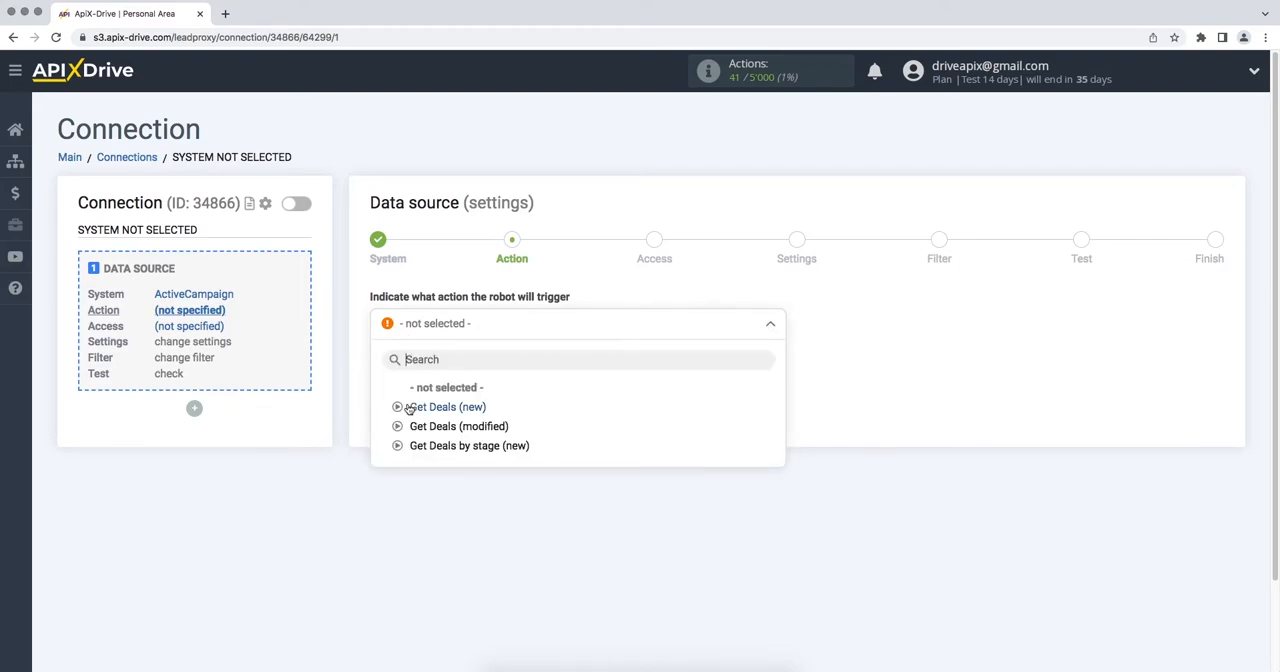
click(446, 407)
click(384, 378)
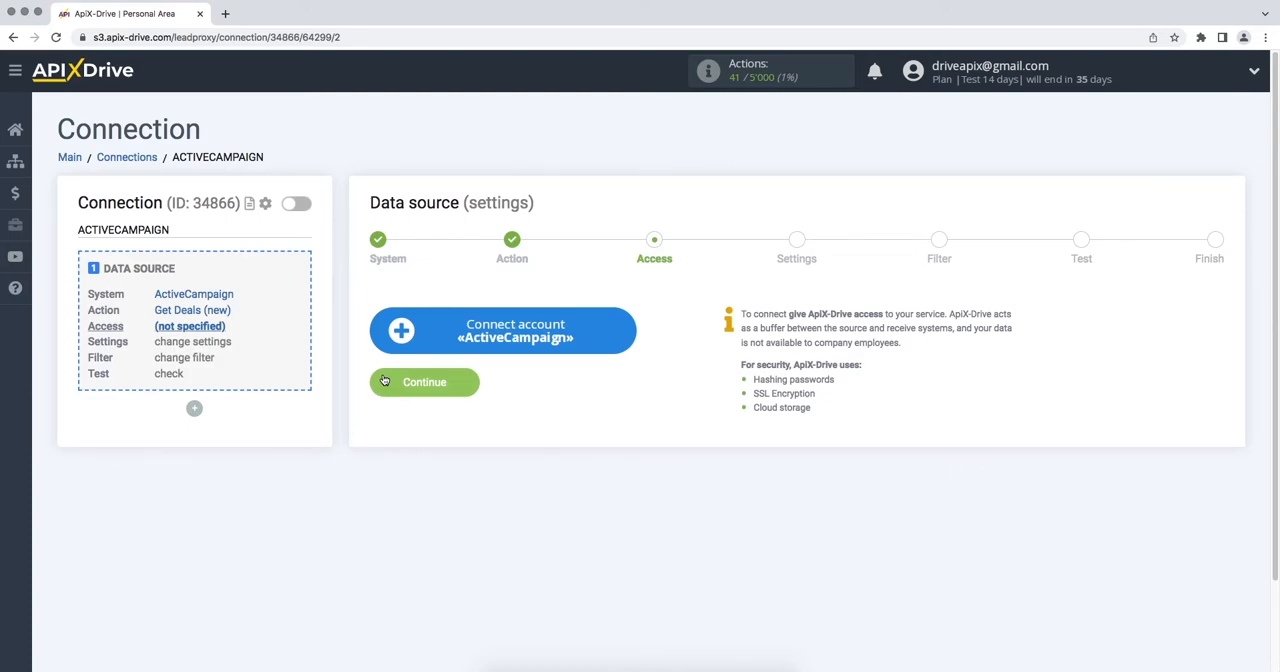
Step: Start connecting the ActiveCampaign account and copy the API URL from ActiveCampaign's developer settings into the API Domain field
click(382, 335)
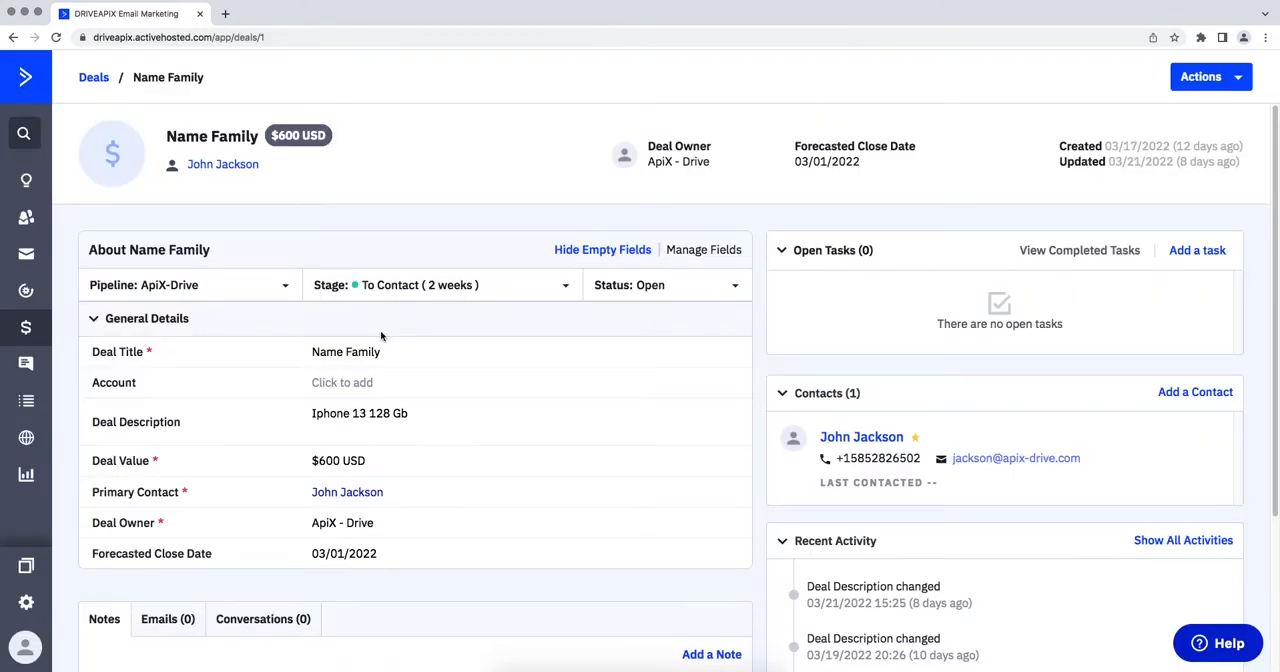
click(27, 602)
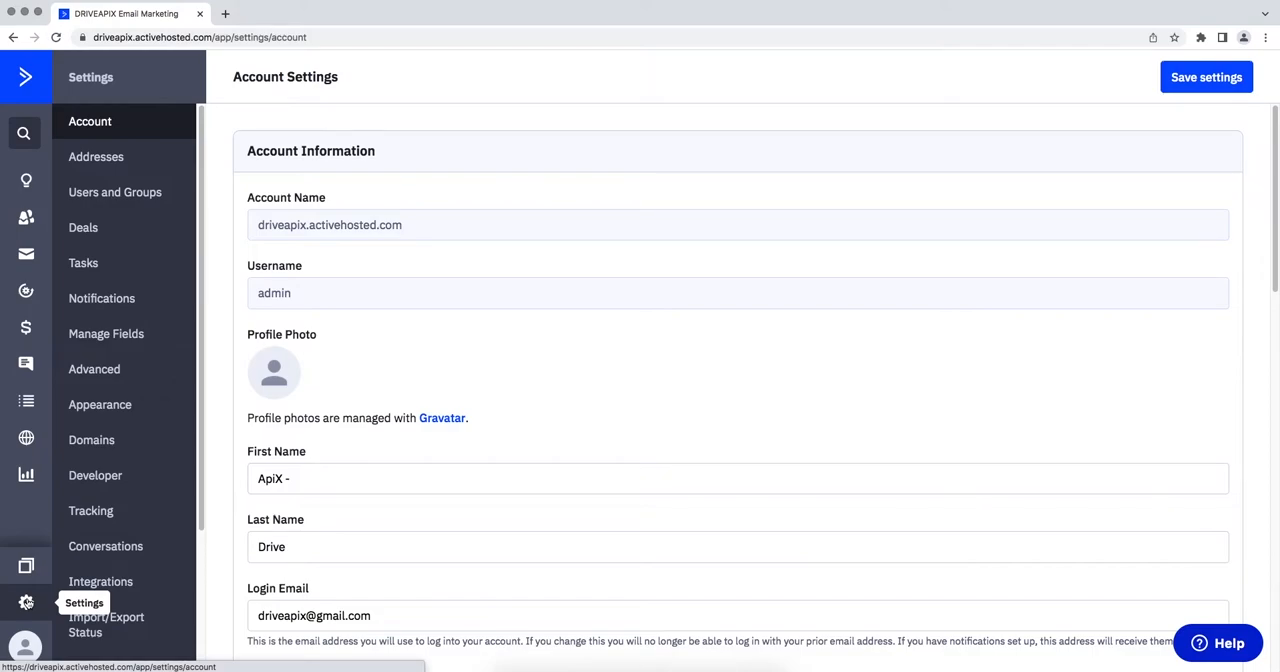
click(104, 486)
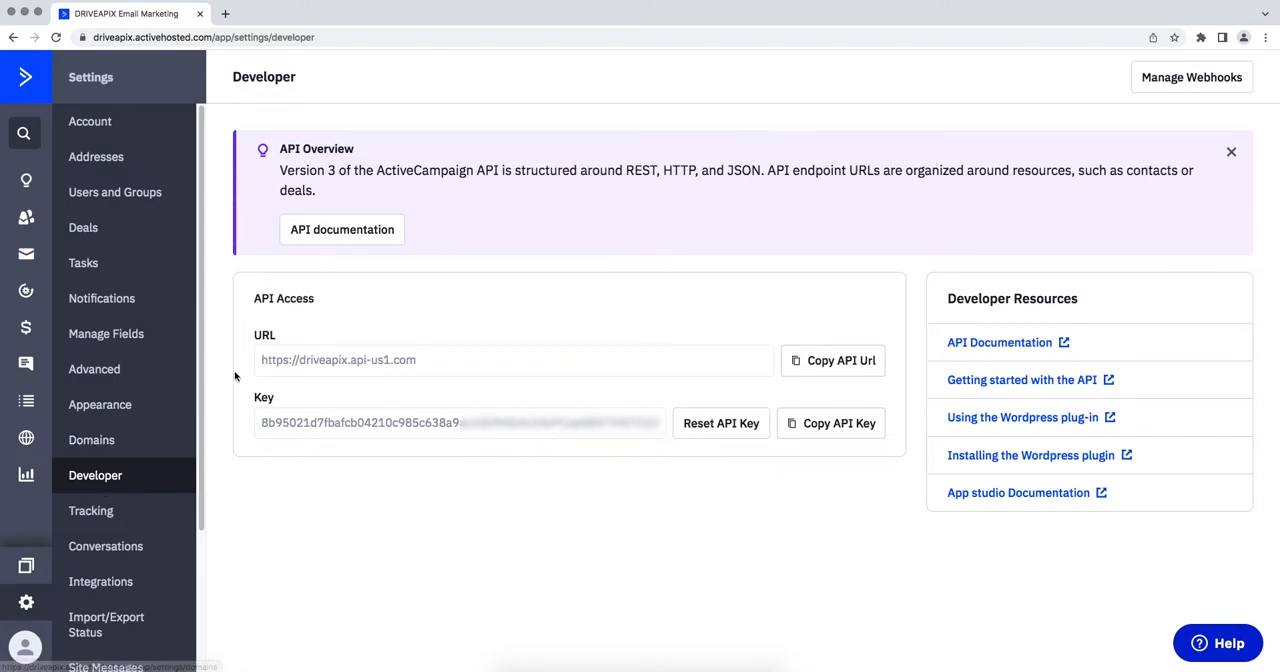
drag(260, 362, 418, 362)
right_click(390, 366)
click(403, 390)
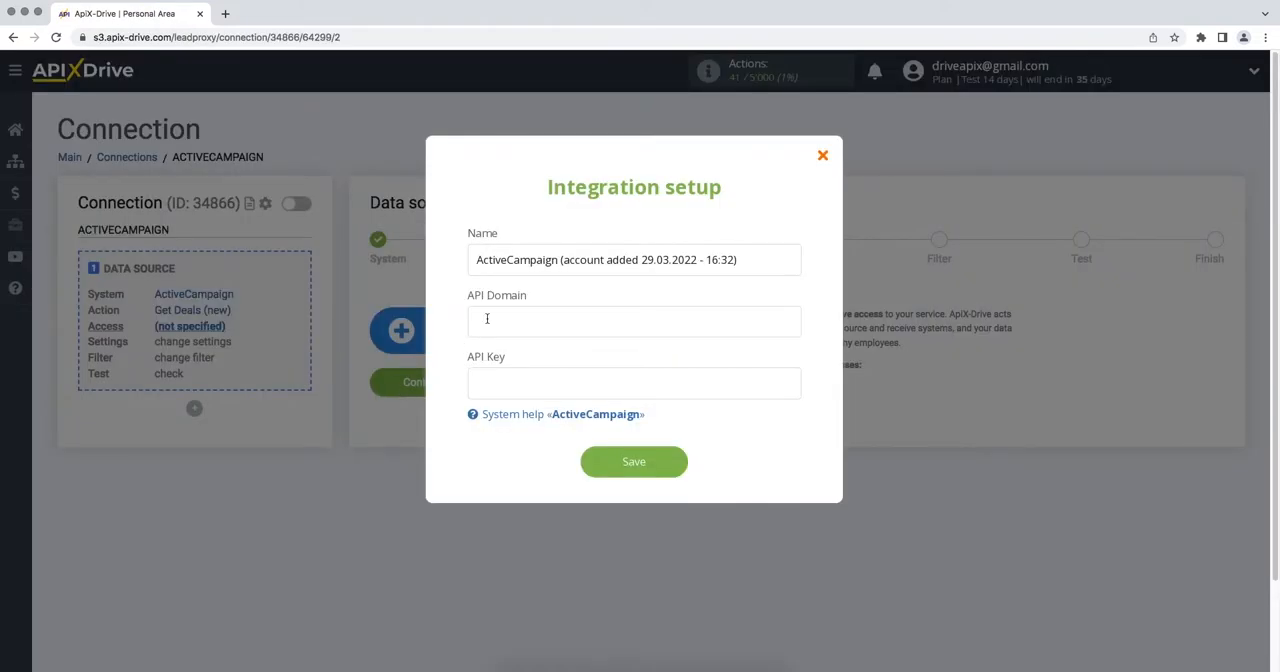
right_click(487, 318)
click(500, 405)
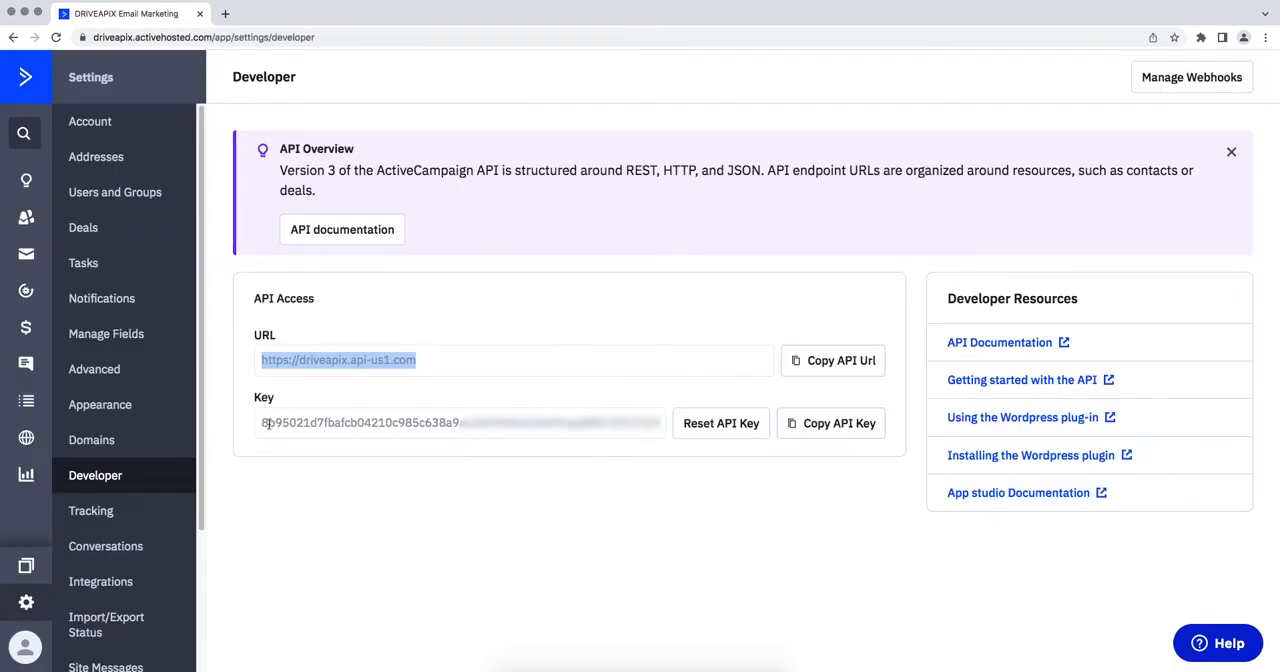
Step: Copy the API key from ActiveCampaign into the API Key field of the integration setup and save the account
drag(262, 422, 671, 428)
right_click(657, 427)
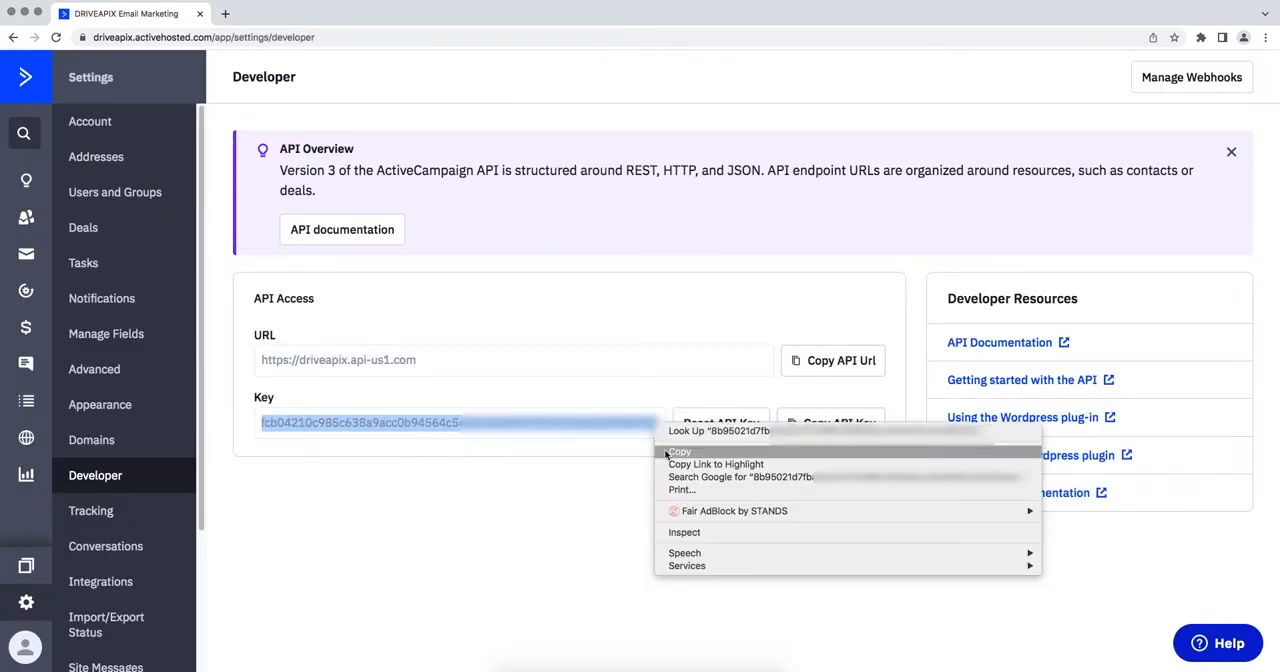
click(667, 452)
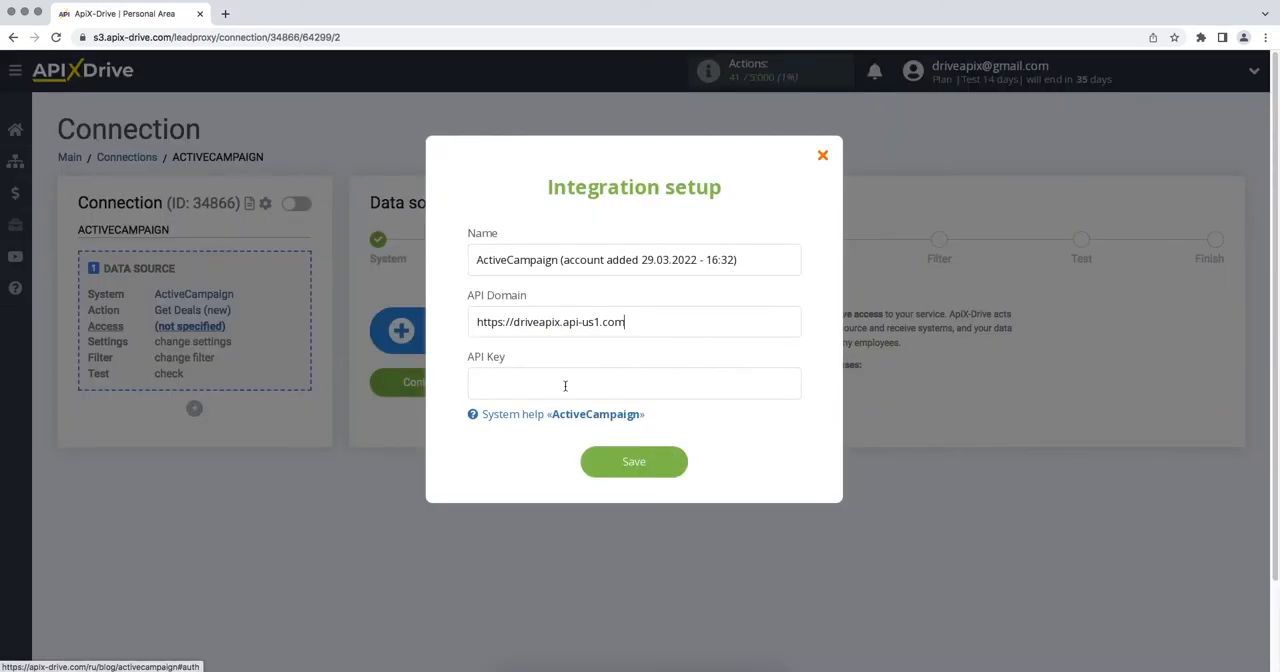
right_click(565, 390)
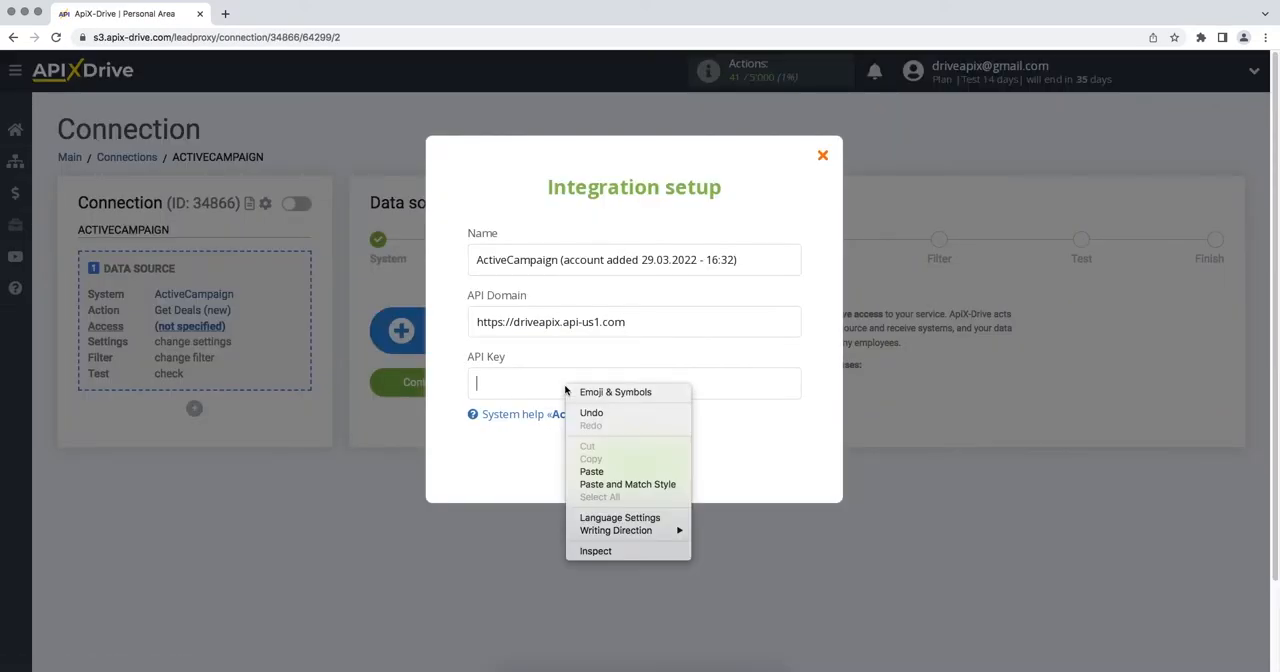
click(591, 471)
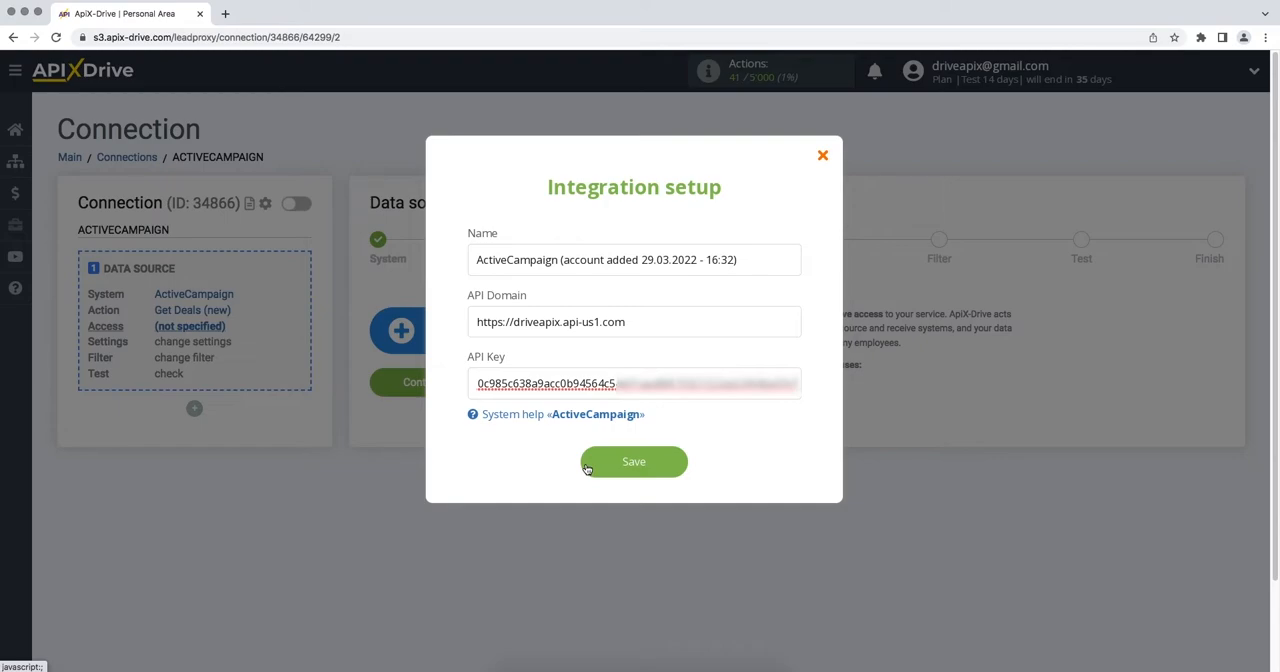
click(587, 469)
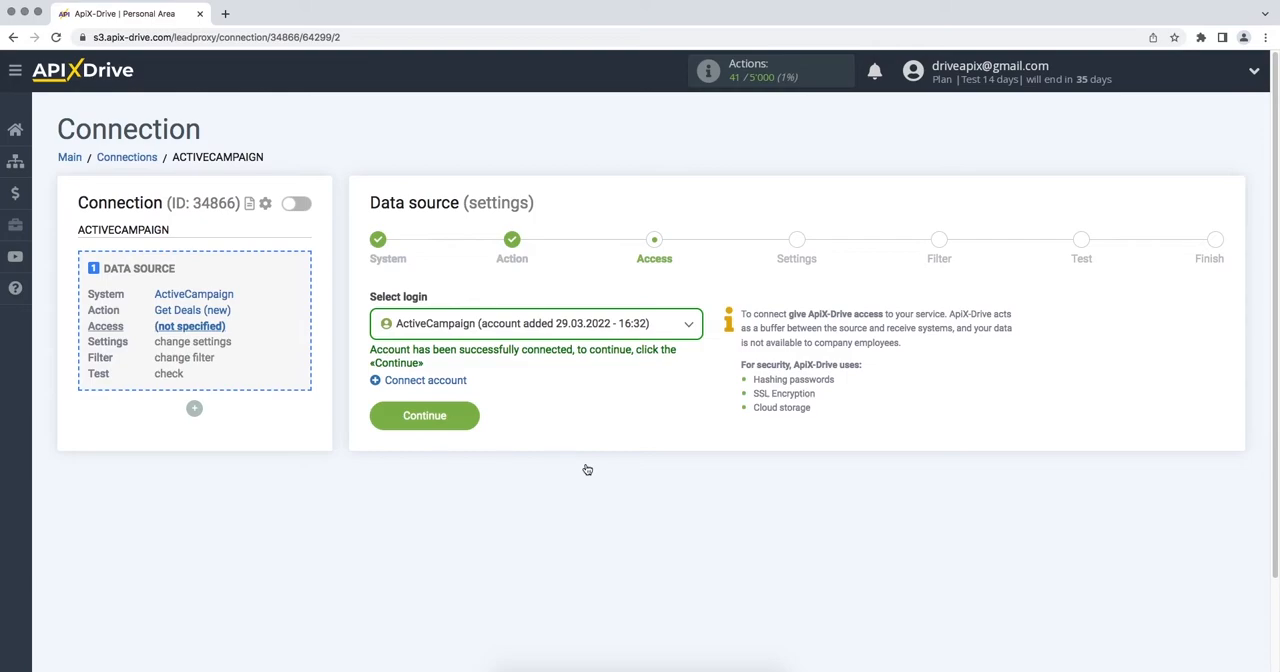
Step: Choose the login ActiveCampaign (account added 29.03.2022 - 16:32) for the data source and continue
click(606, 337)
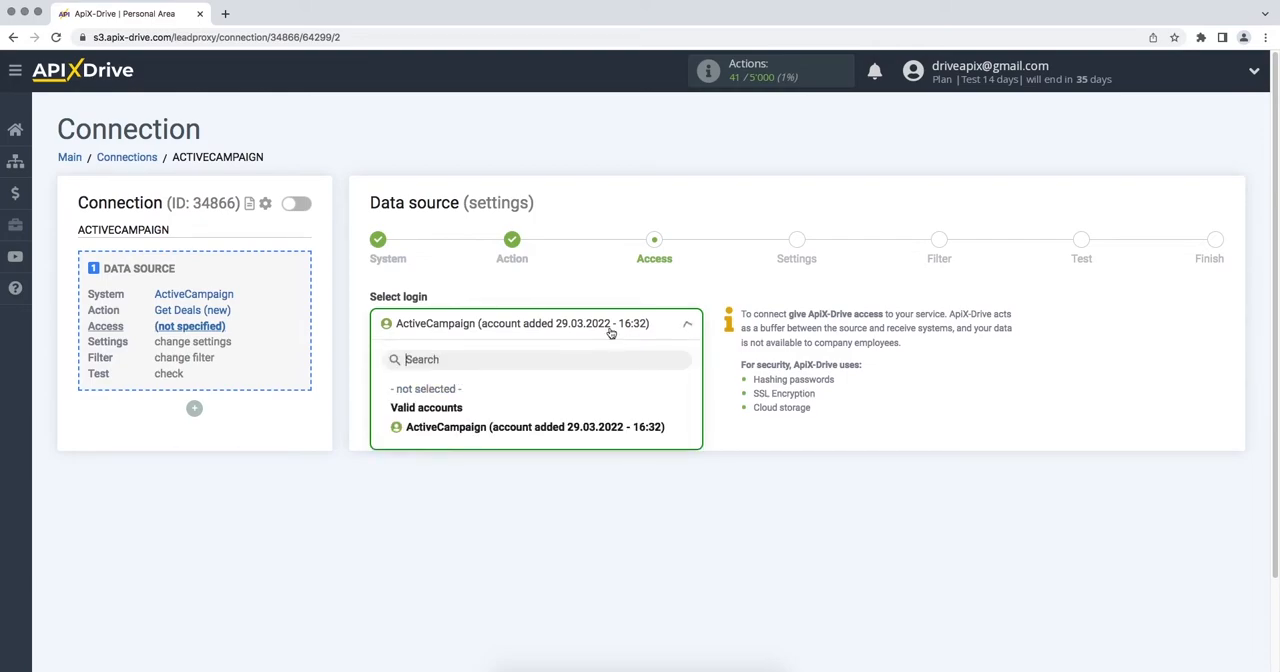
click(599, 426)
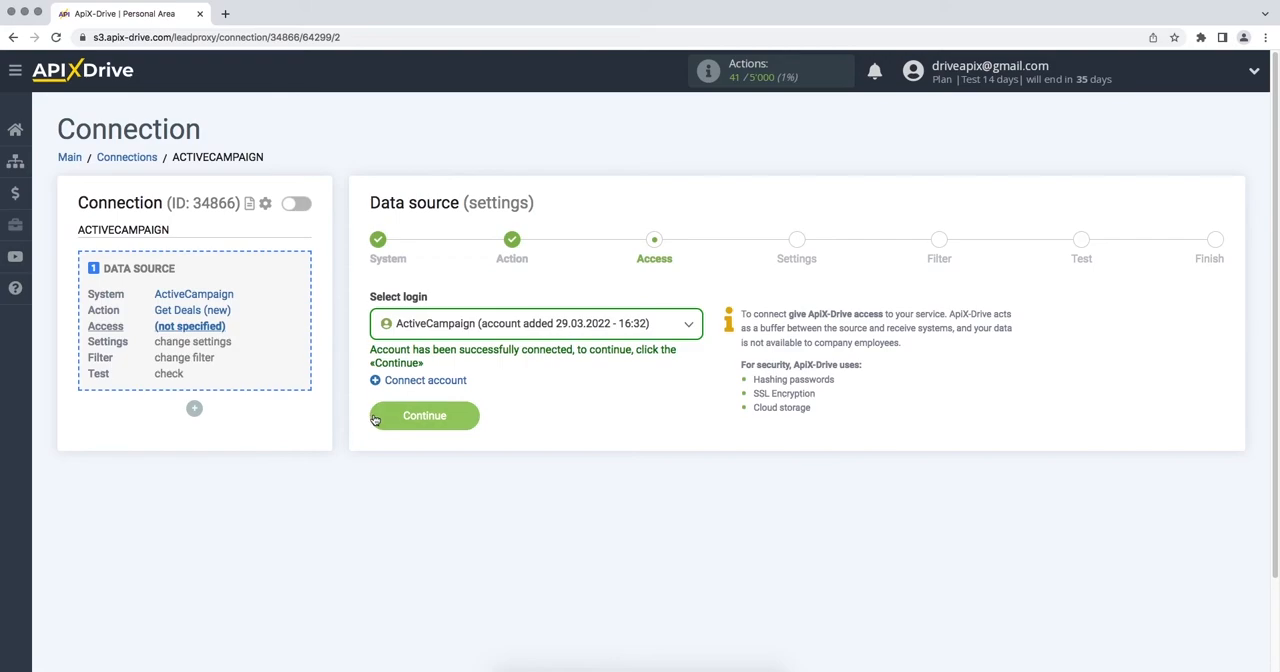
click(374, 419)
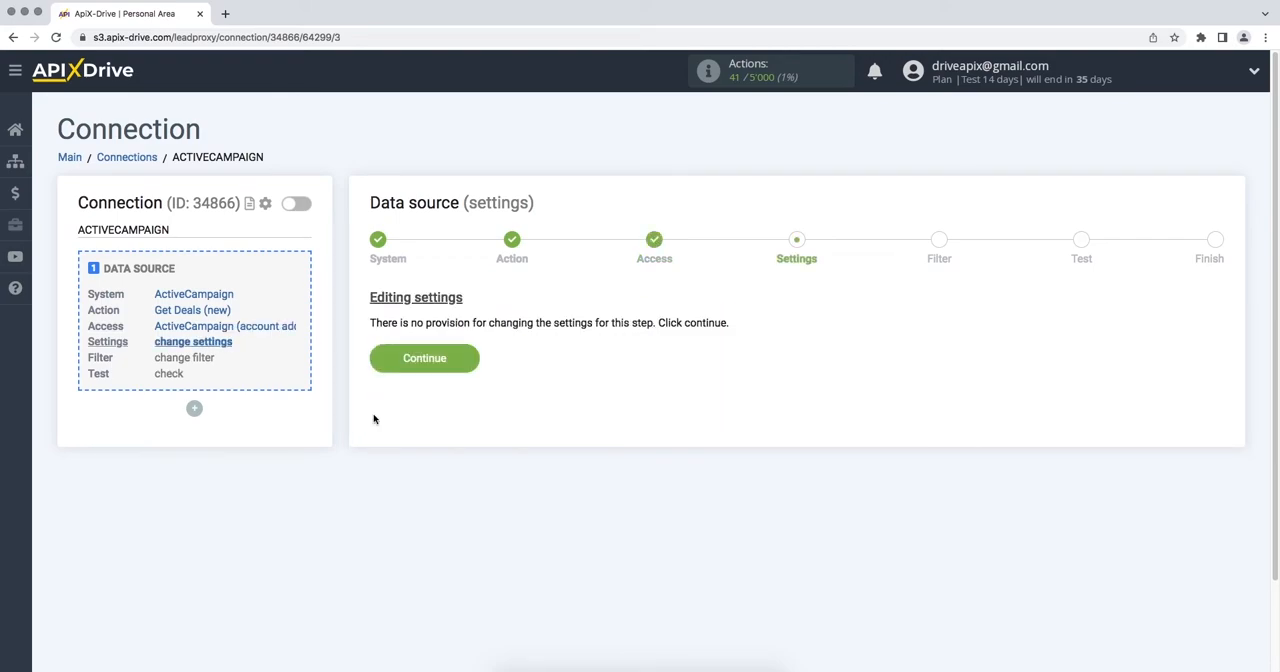
Step: Continue through the source settings without adding a filter, review the ActiveCampaign test data, and complete the data source setup
click(371, 364)
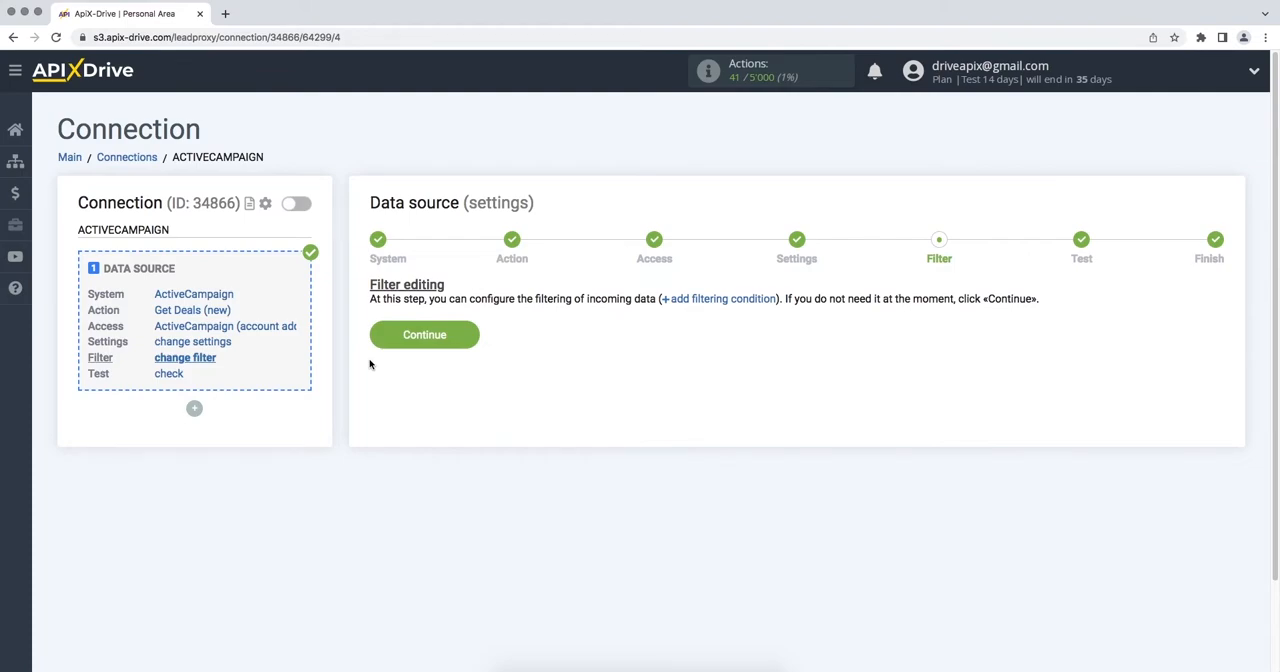
click(380, 337)
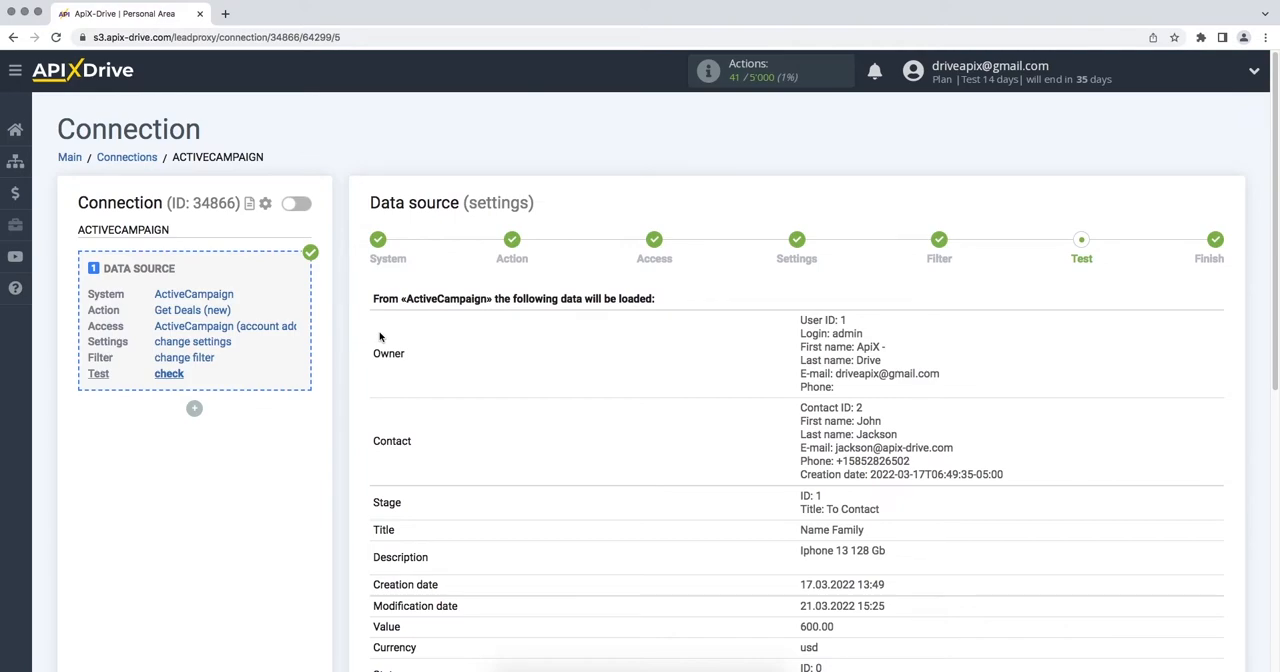
scroll(380, 337, down, 5)
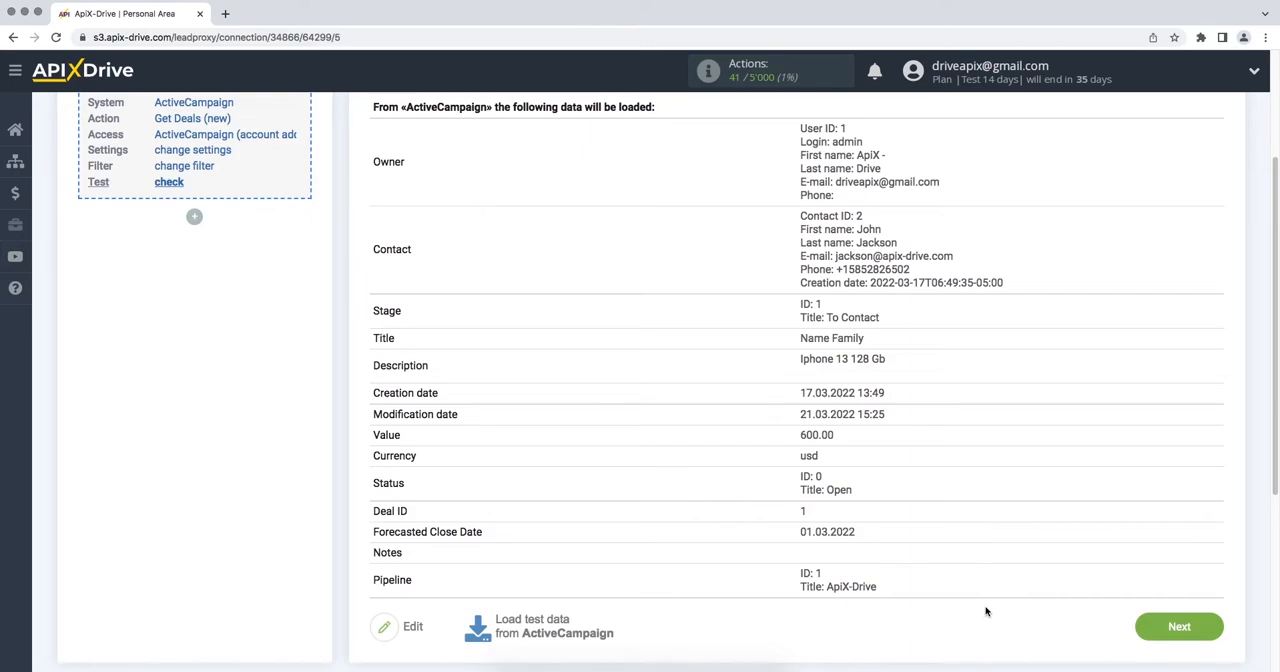
click(1138, 631)
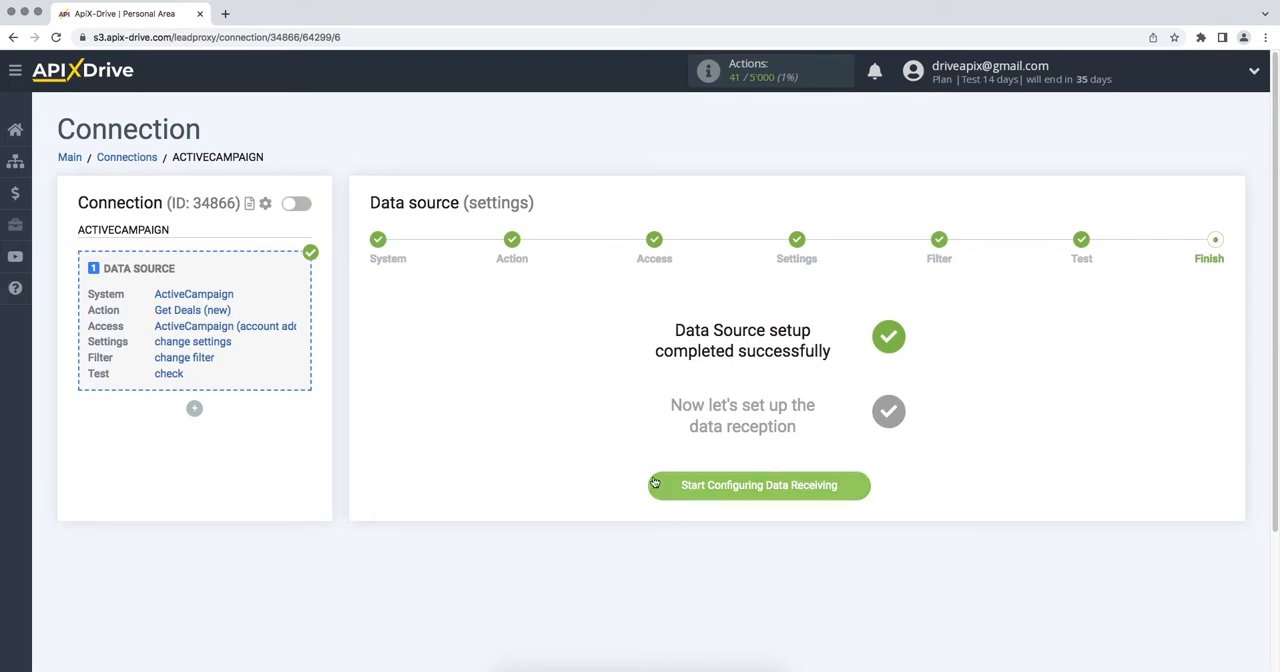
Step: Start configuring data receiving and set Worksection as the data destination system
click(652, 484)
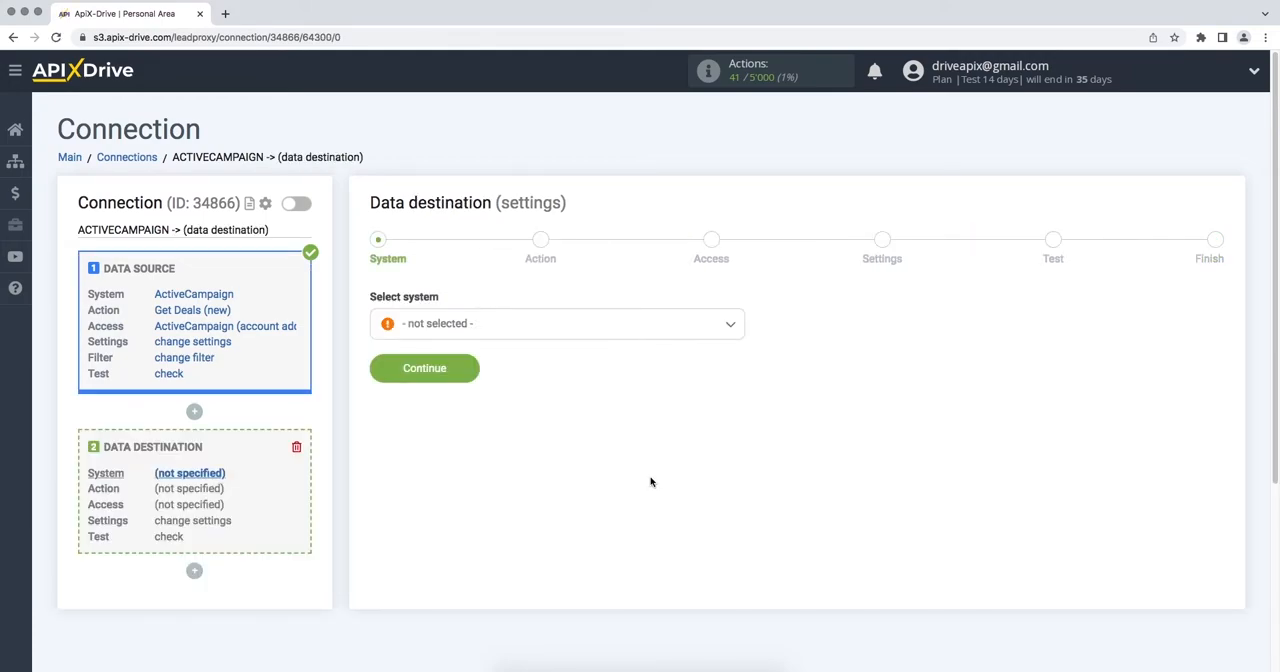
click(636, 337)
drag(739, 342, 754, 556)
click(583, 500)
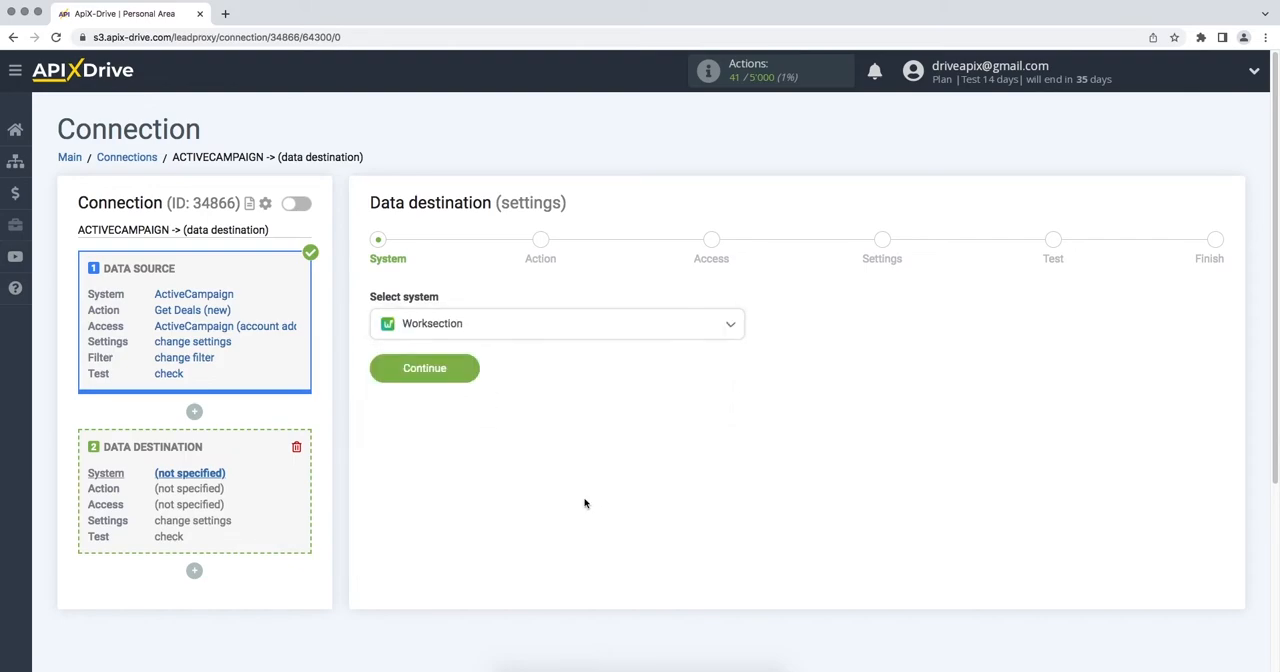
click(381, 375)
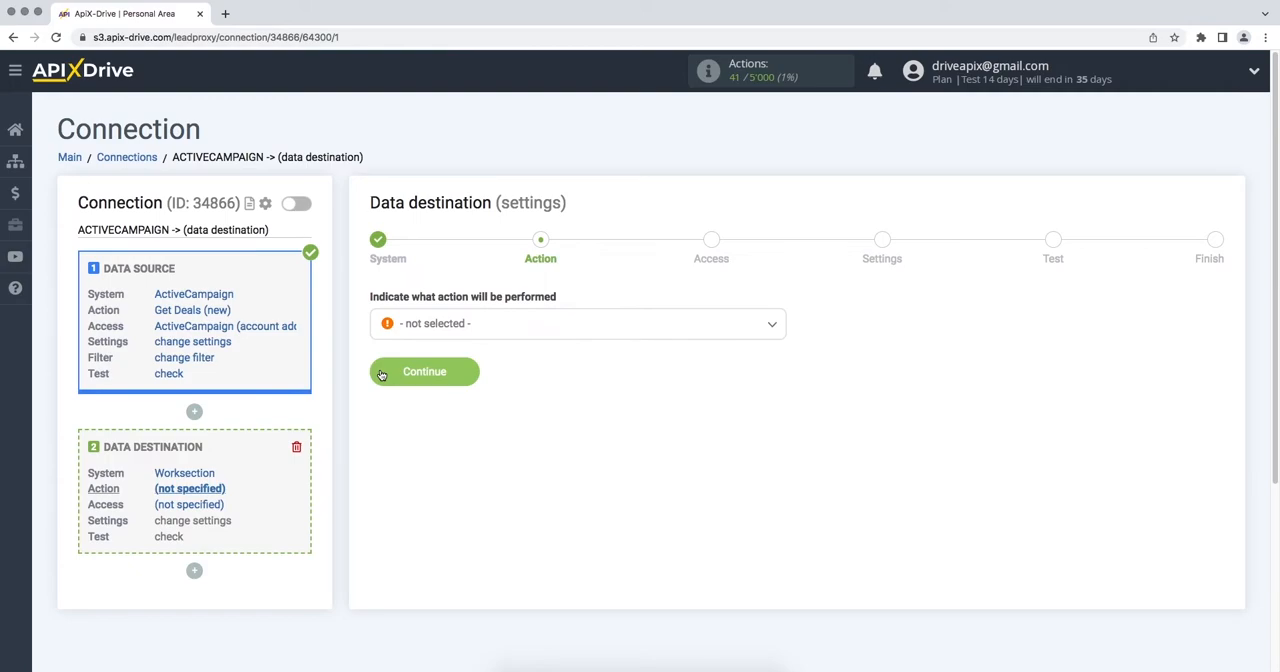
Step: Set the data destination action to Create Task and proceed to the access stage
click(413, 328)
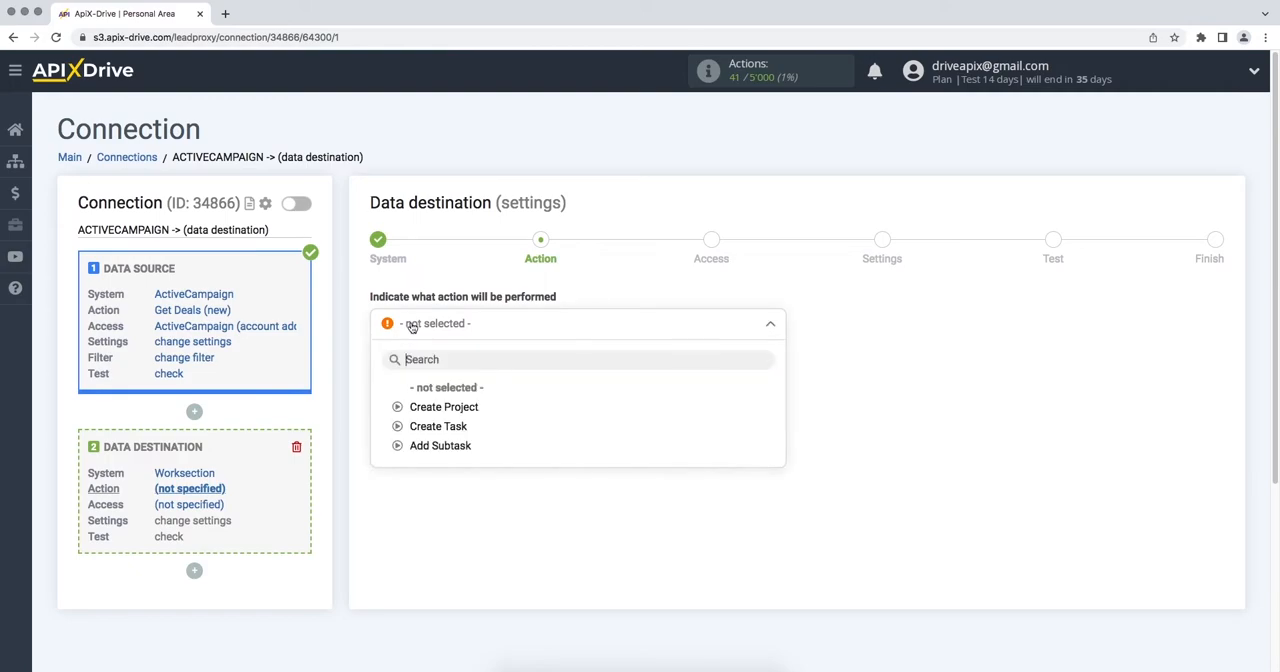
click(425, 427)
click(380, 376)
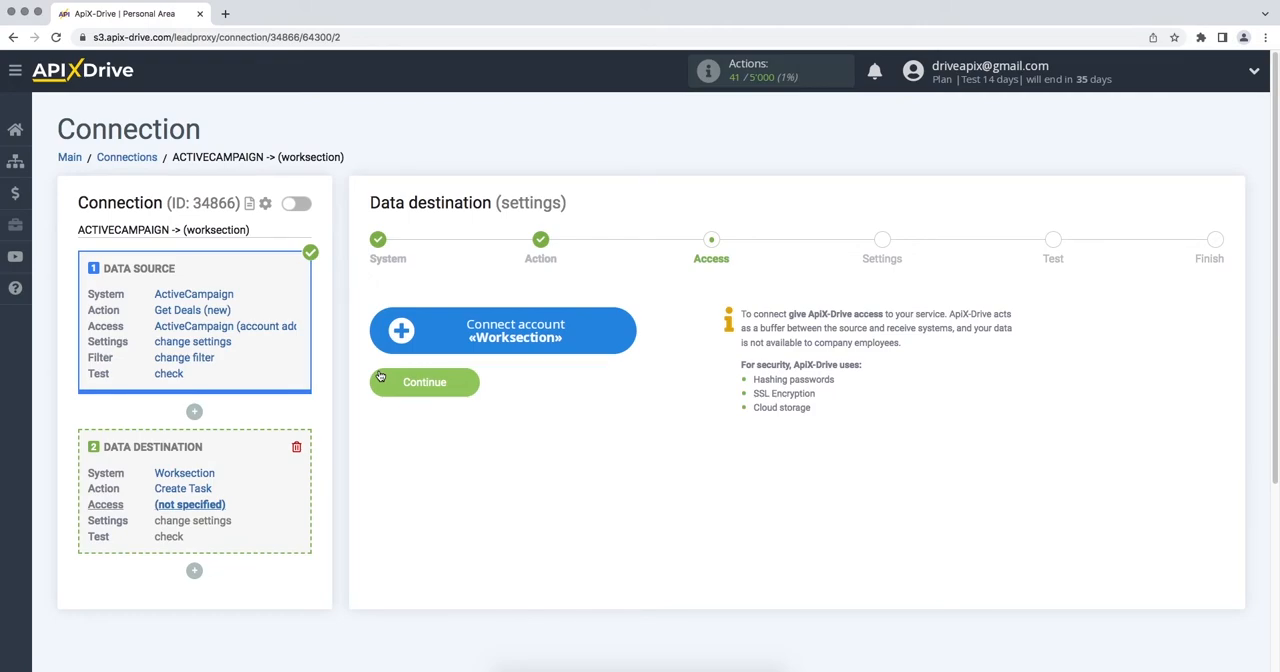
Step: Start connecting the Worksection account and copy the domain api2105.worksection.com from Worksection's address into the API Domain field
click(381, 338)
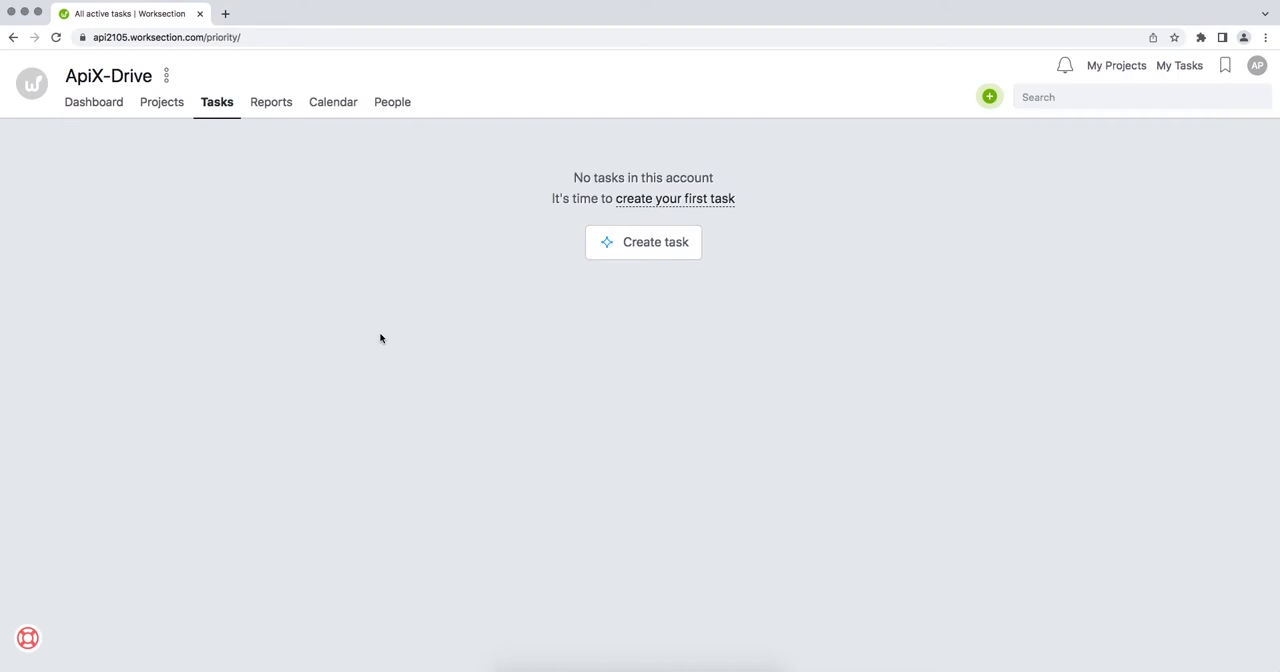
click(230, 37)
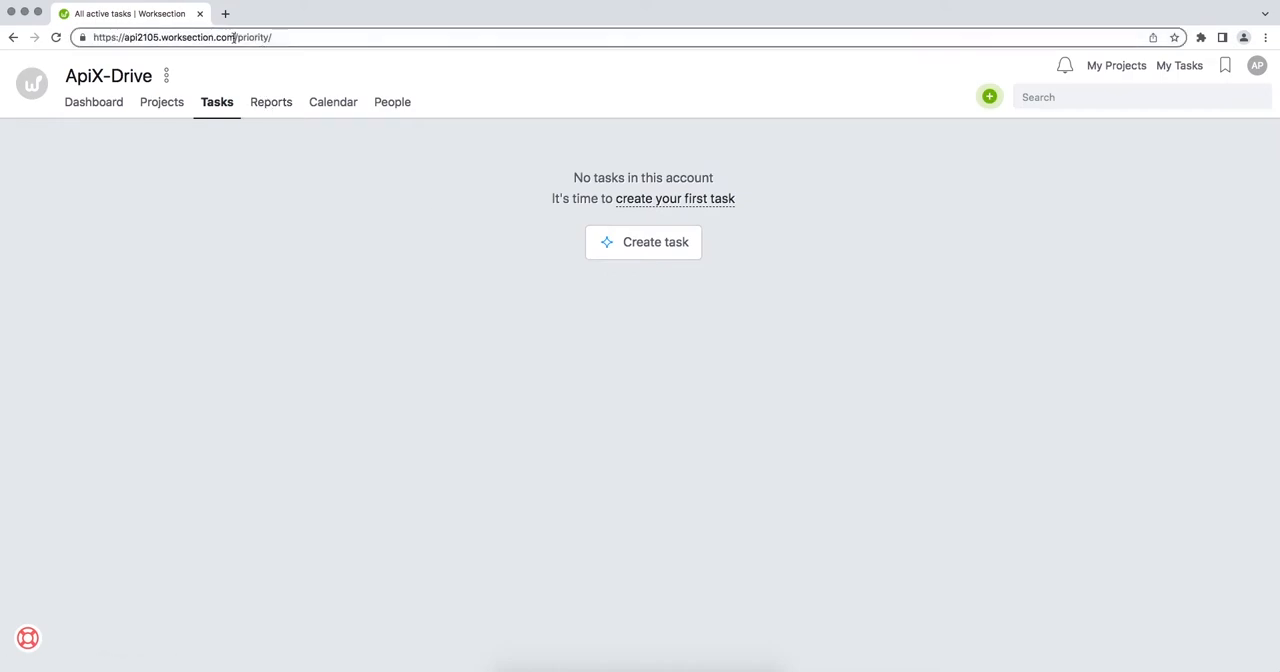
double_click(220, 38)
drag(218, 40, 126, 37)
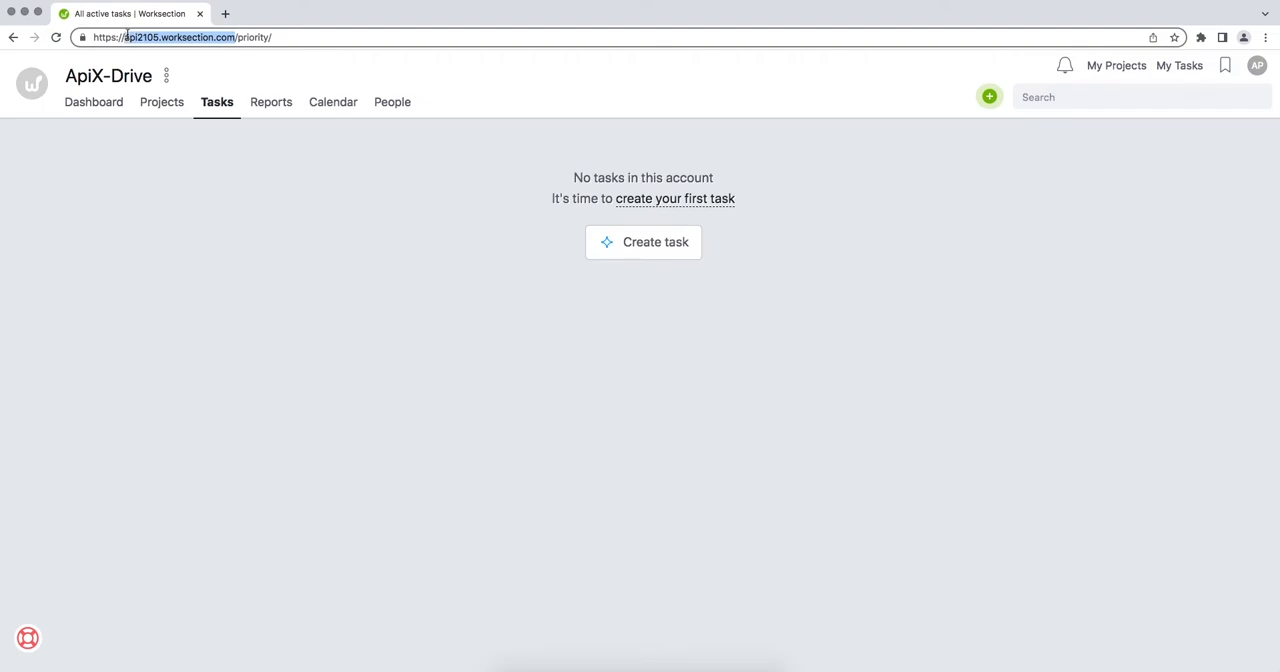
right_click(128, 37)
click(160, 118)
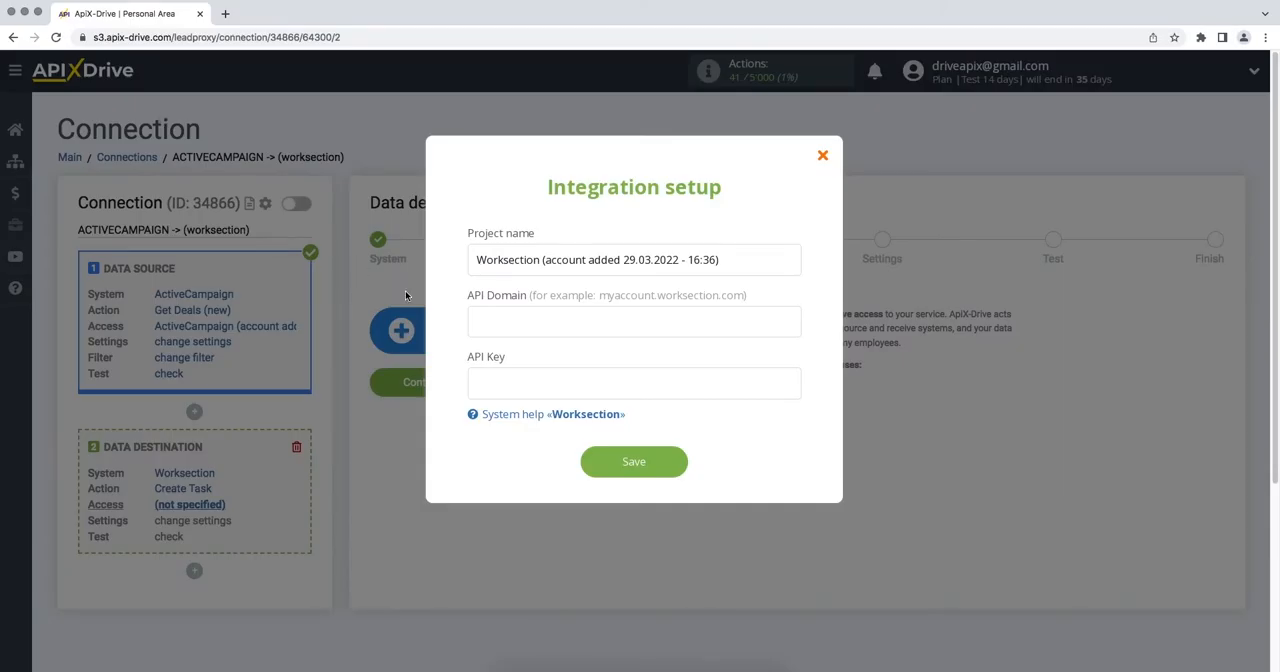
right_click(501, 326)
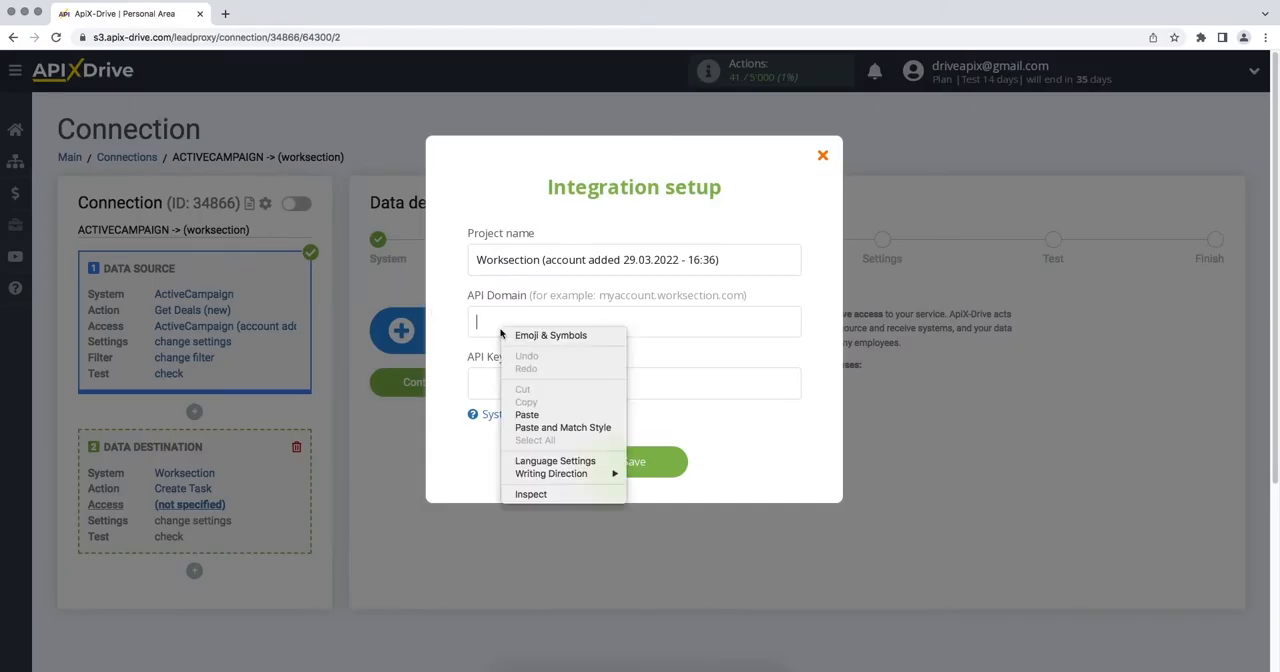
click(531, 416)
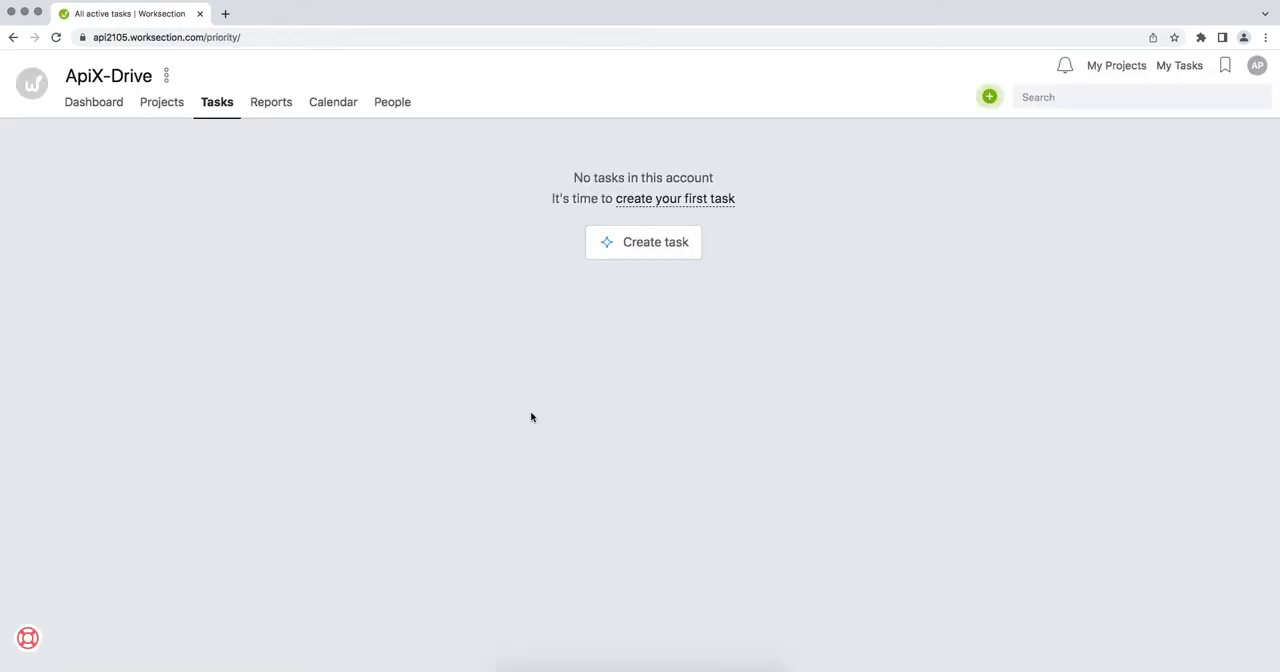
Step: Open the security settings of the Worksection account and enable Admin API
click(34, 89)
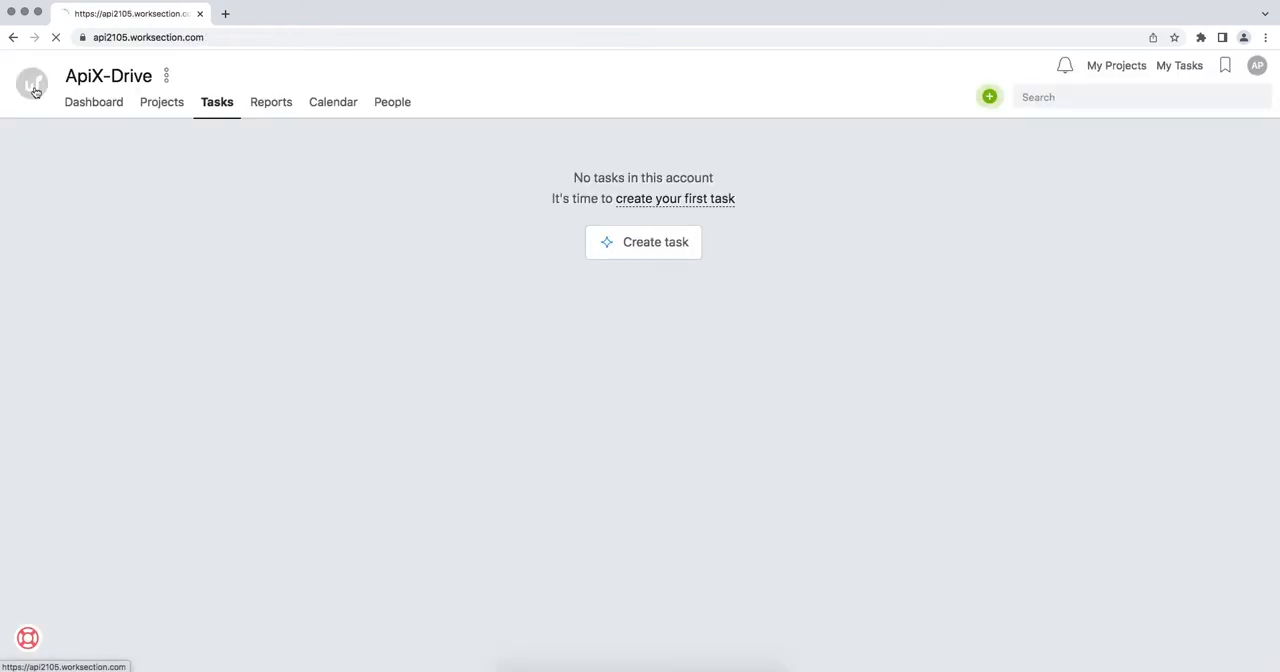
click(46, 130)
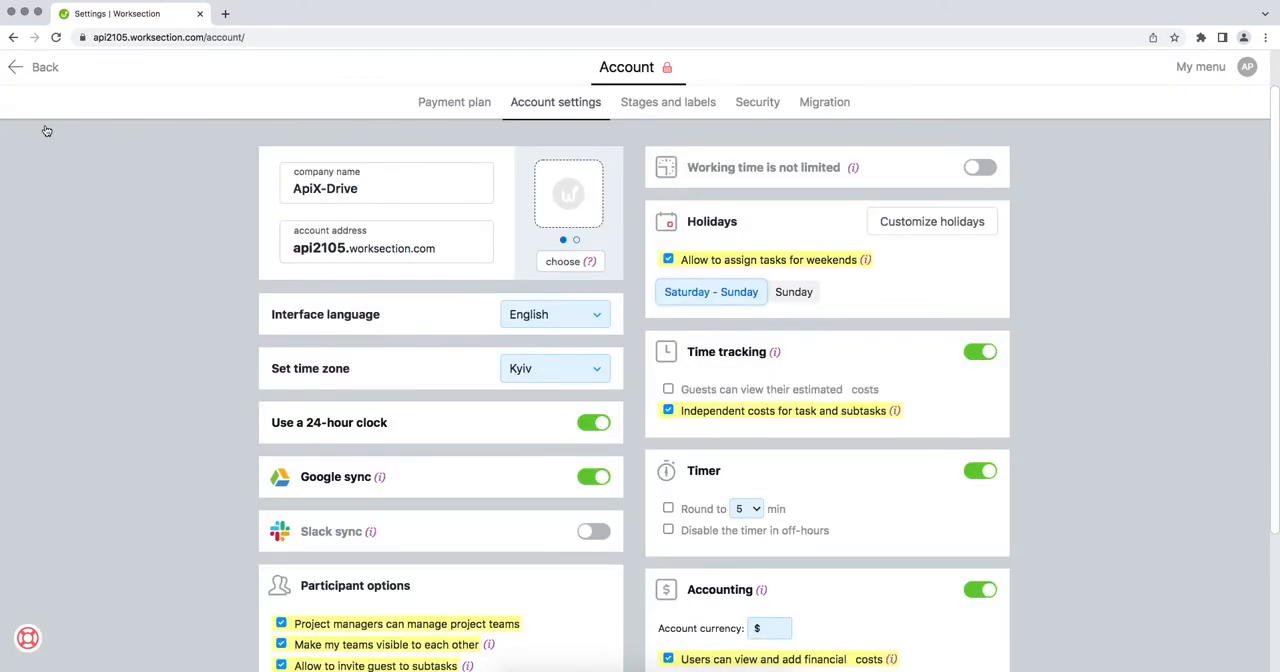
click(748, 102)
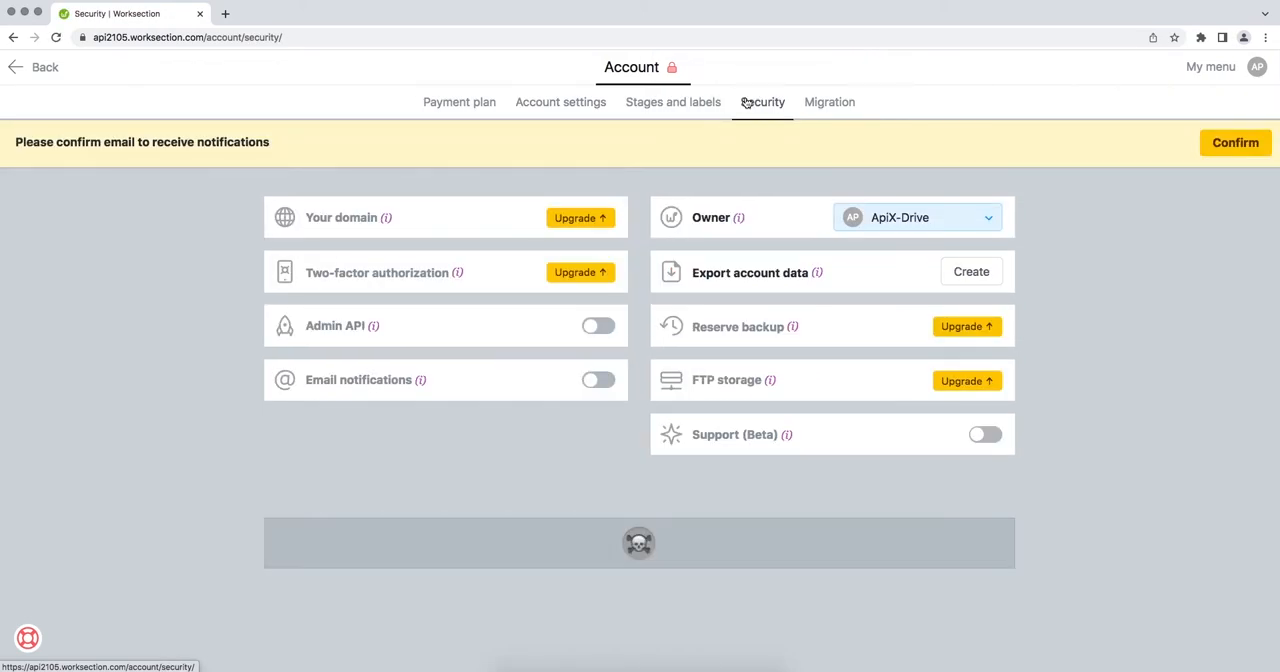
click(604, 326)
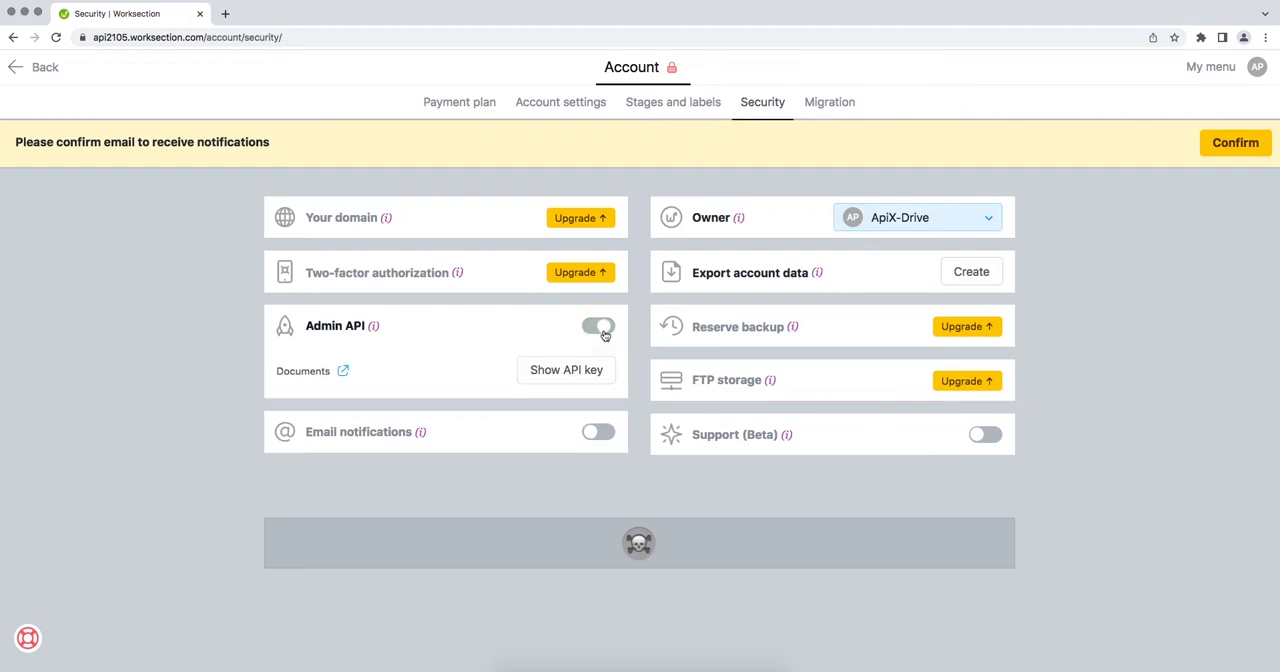
Step: Reveal the Admin API key by confirming with the account password
click(594, 369)
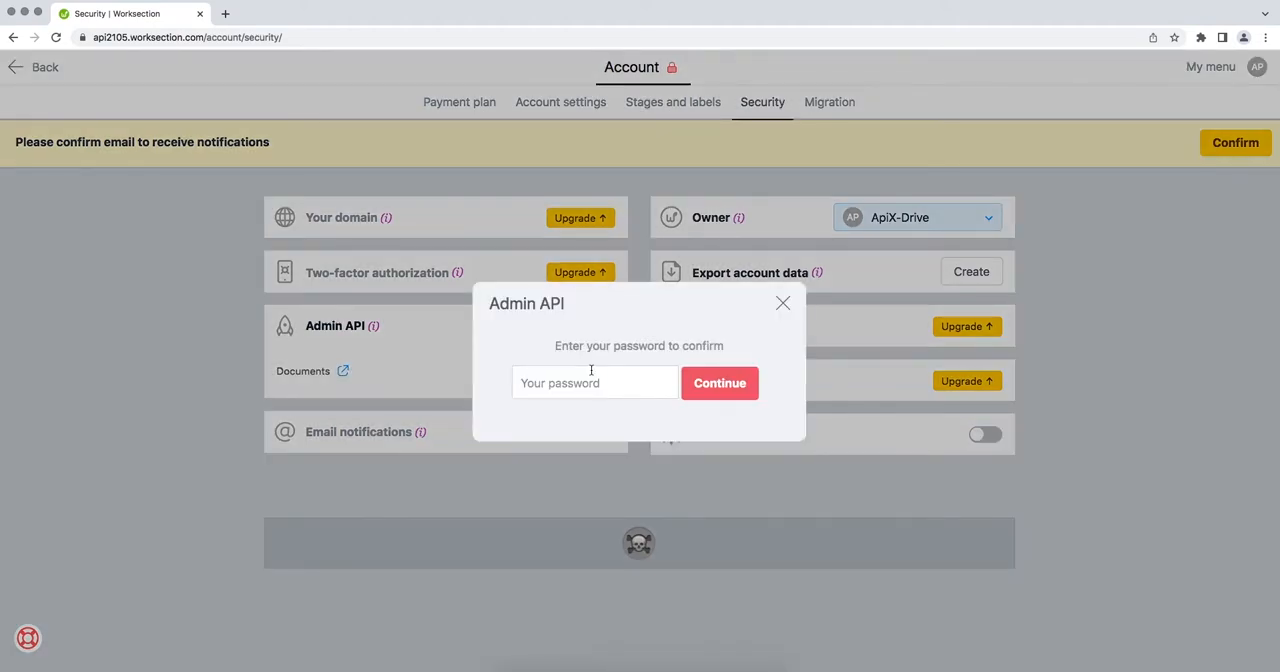
text(••••••••)
click(694, 385)
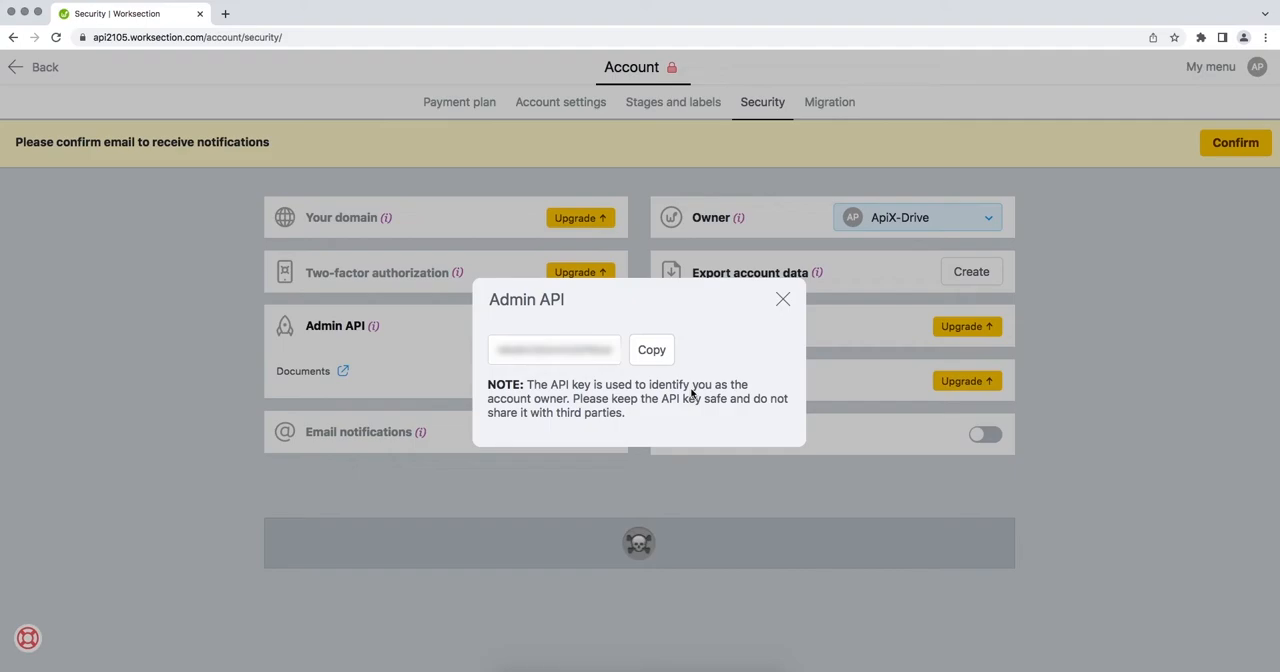
Step: Copy the Admin API key, paste it into the API Key field of ApiX-Drive's integration setup, and save the connection
drag(496, 349, 608, 350)
right_click(608, 350)
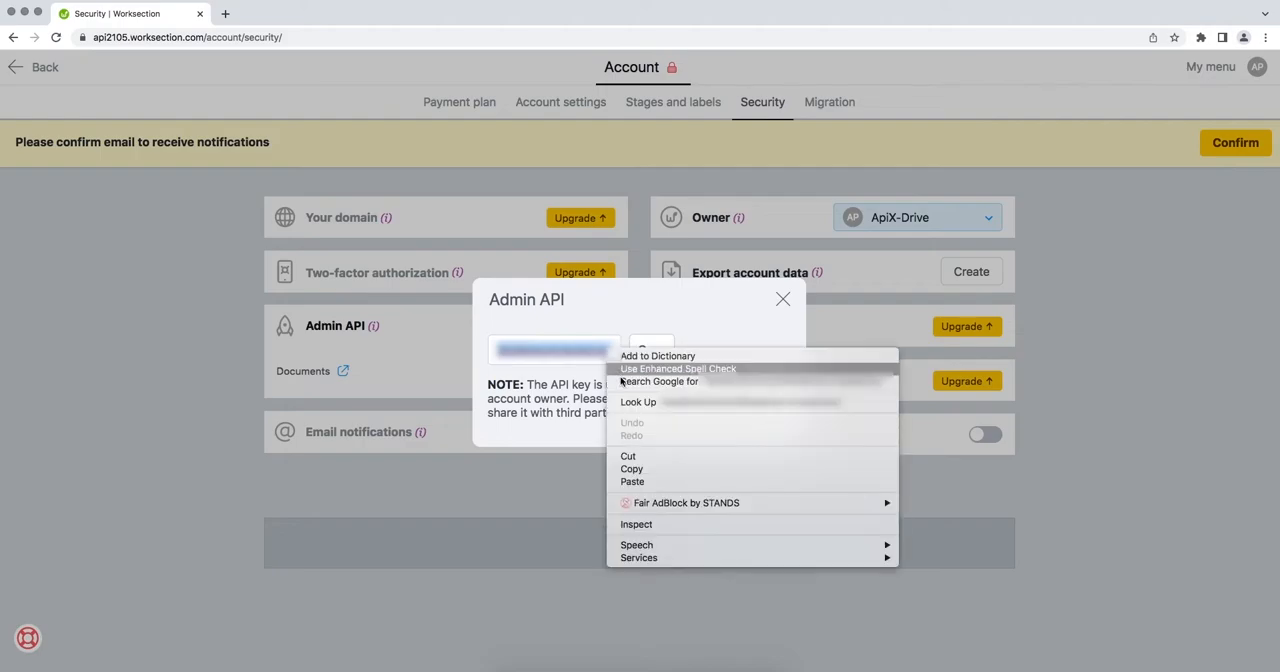
click(631, 469)
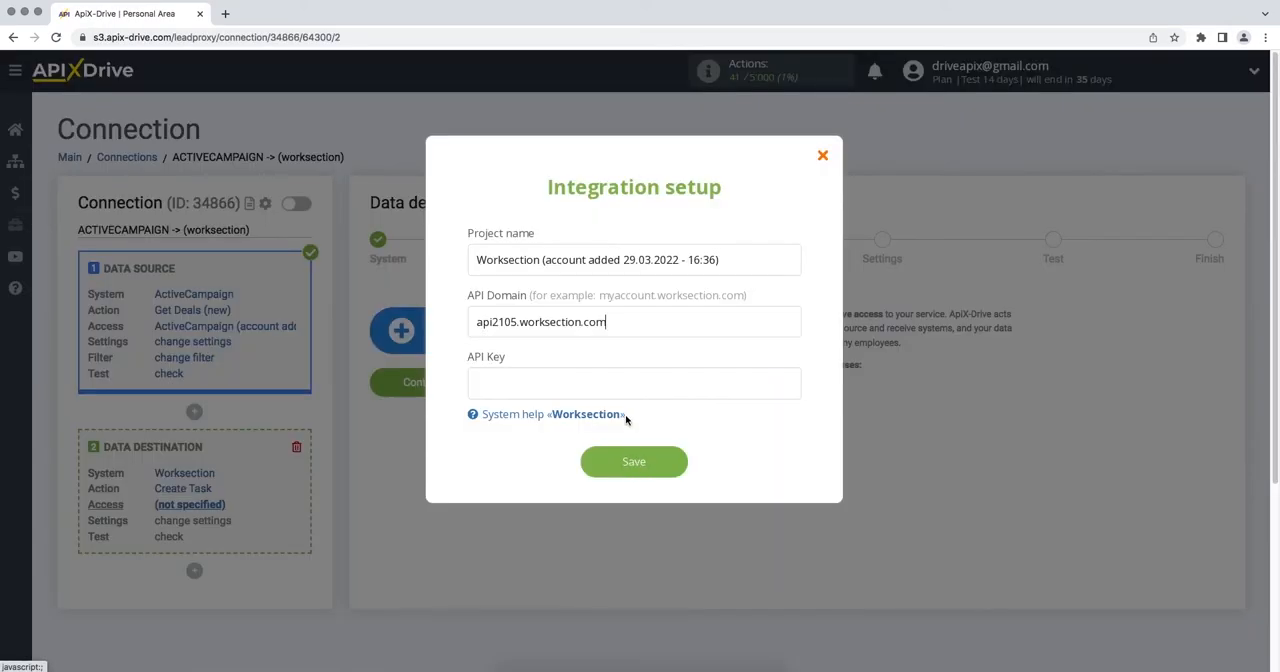
click(623, 391)
right_click(623, 391)
click(646, 483)
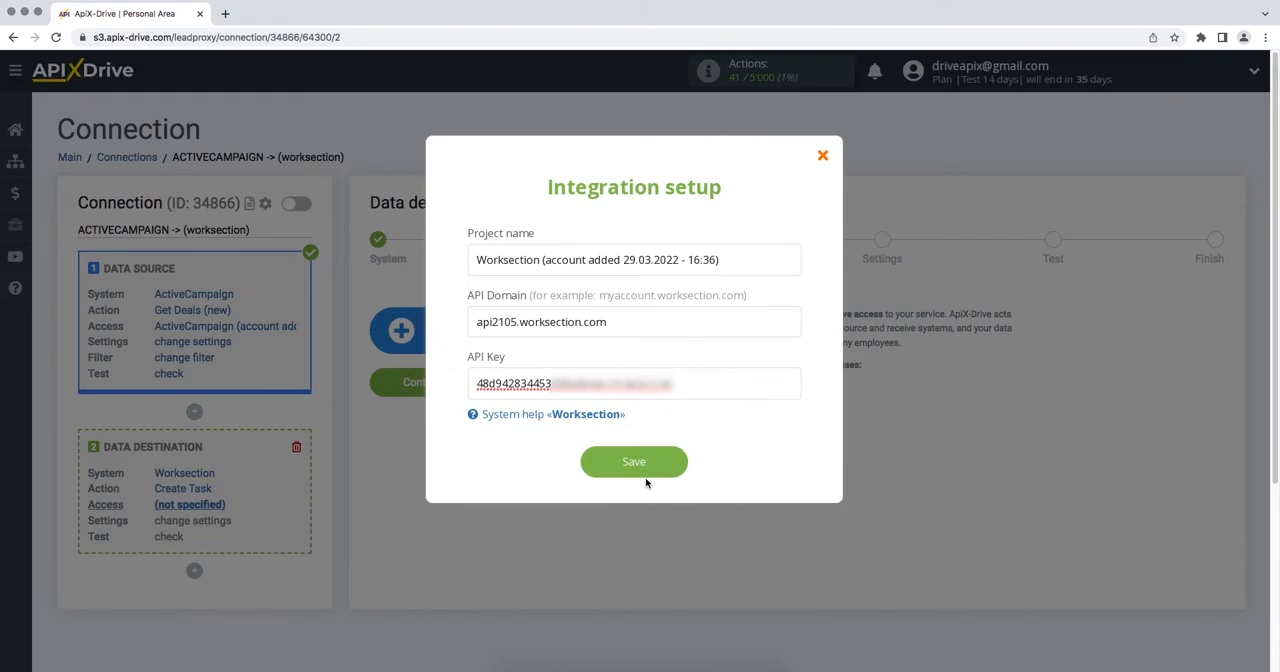
click(586, 469)
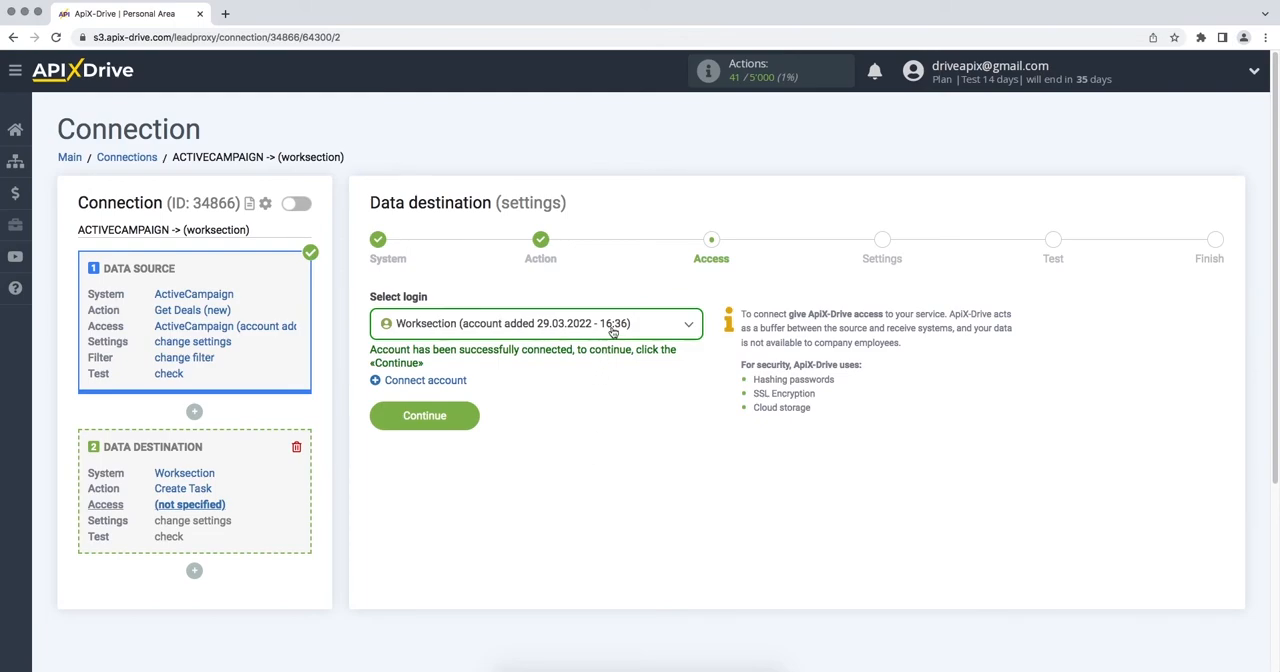
Step: Select the connected Worksection account as the destination login and continue to the destination settings
click(613, 331)
click(595, 428)
click(381, 420)
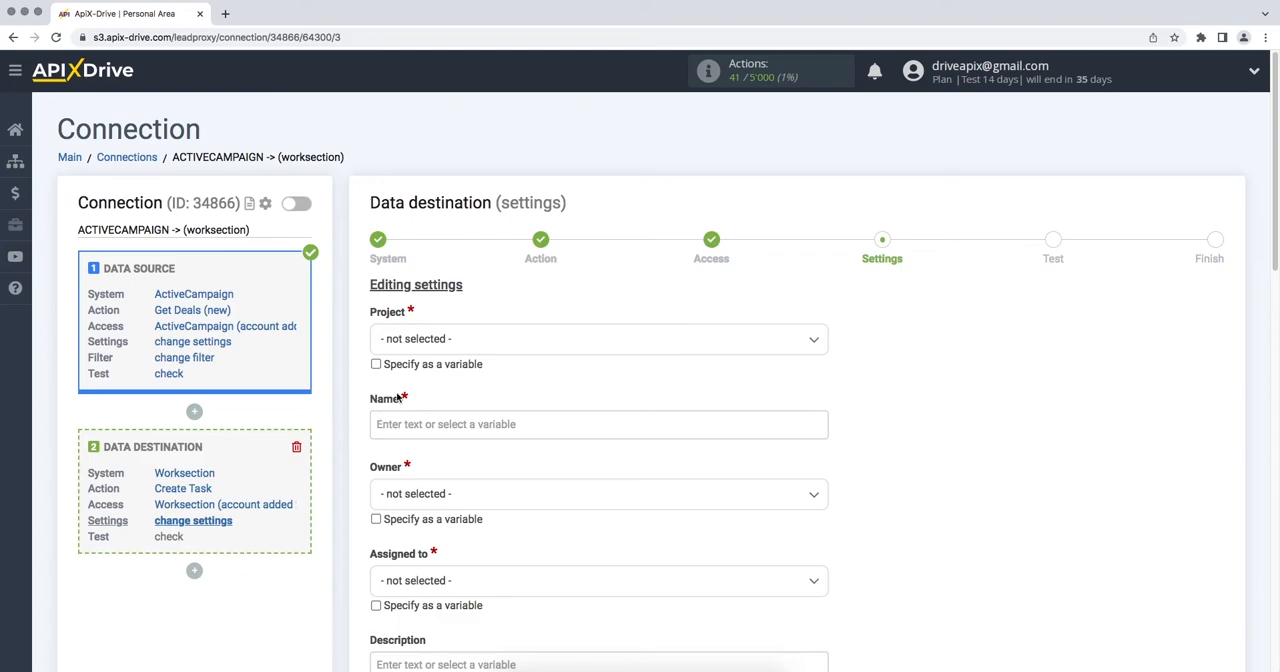
Step: Set the task's project to Project Worksection and fill its name with the ActiveCampaign First name and Last name variables
click(436, 350)
click(438, 423)
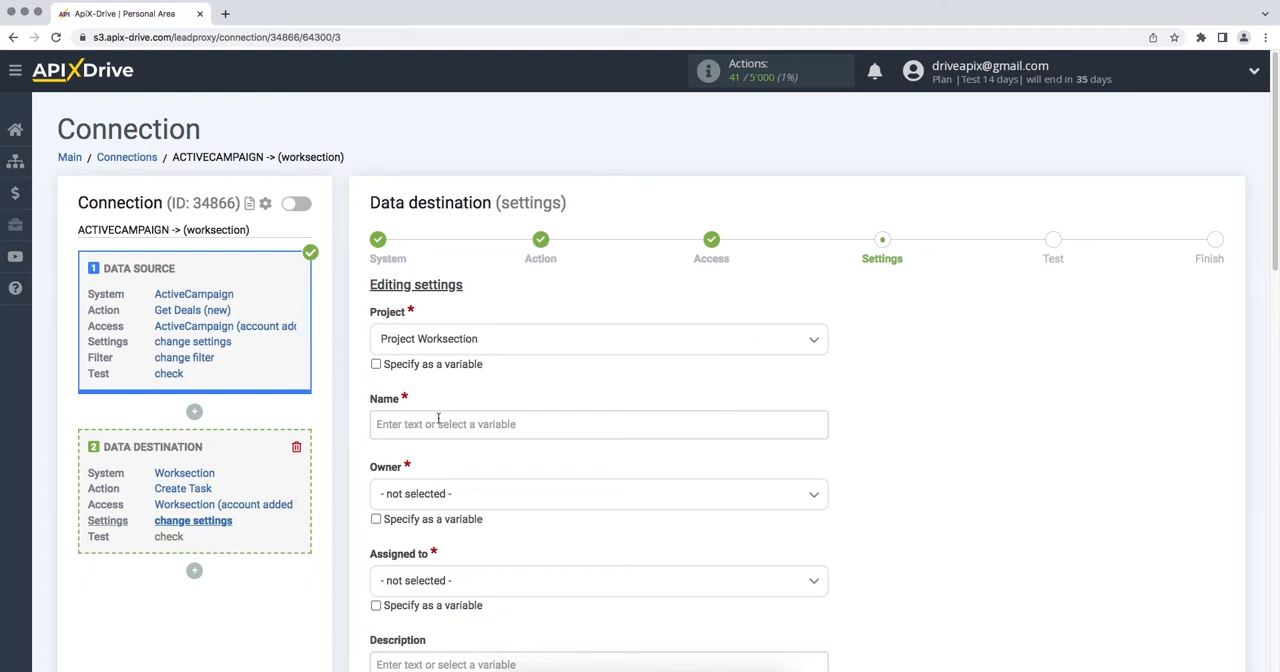
click(438, 421)
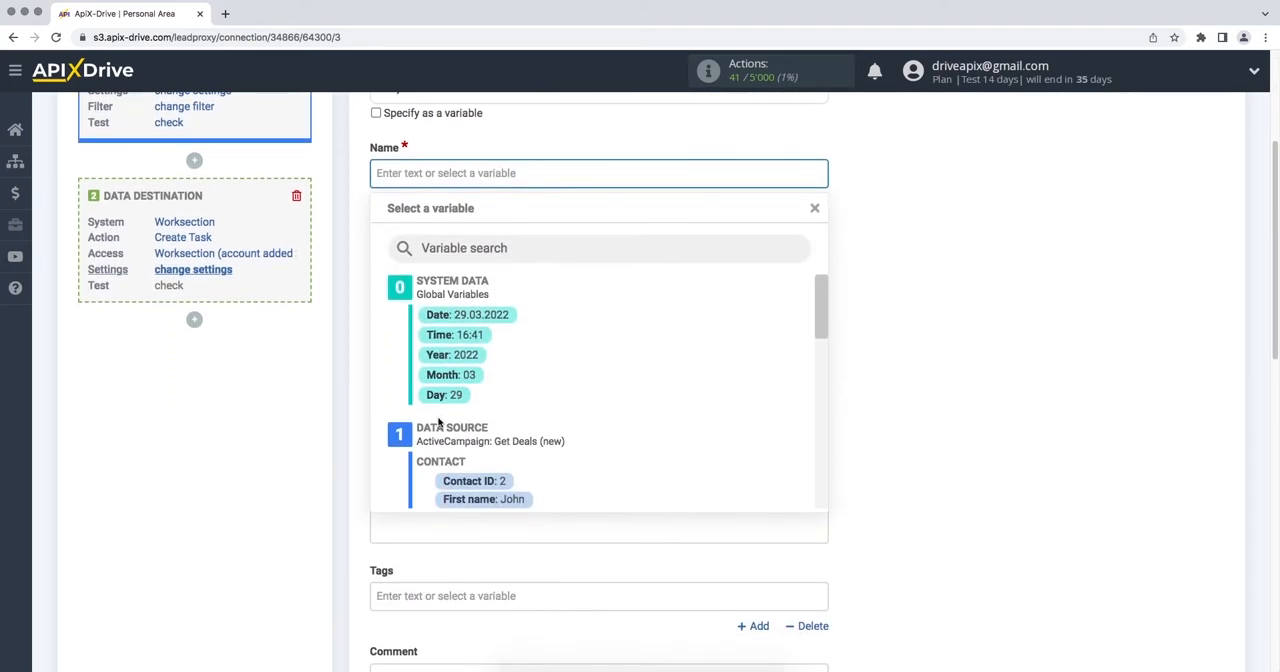
click(450, 492)
click(640, 174)
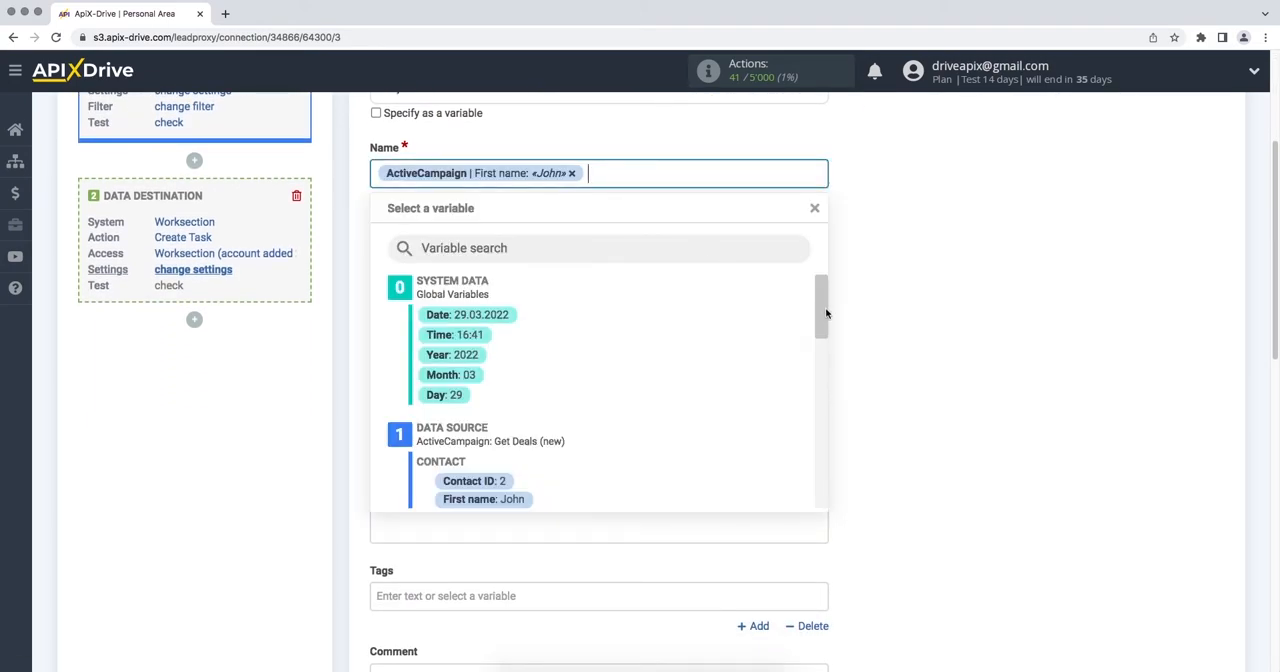
drag(827, 313, 826, 340)
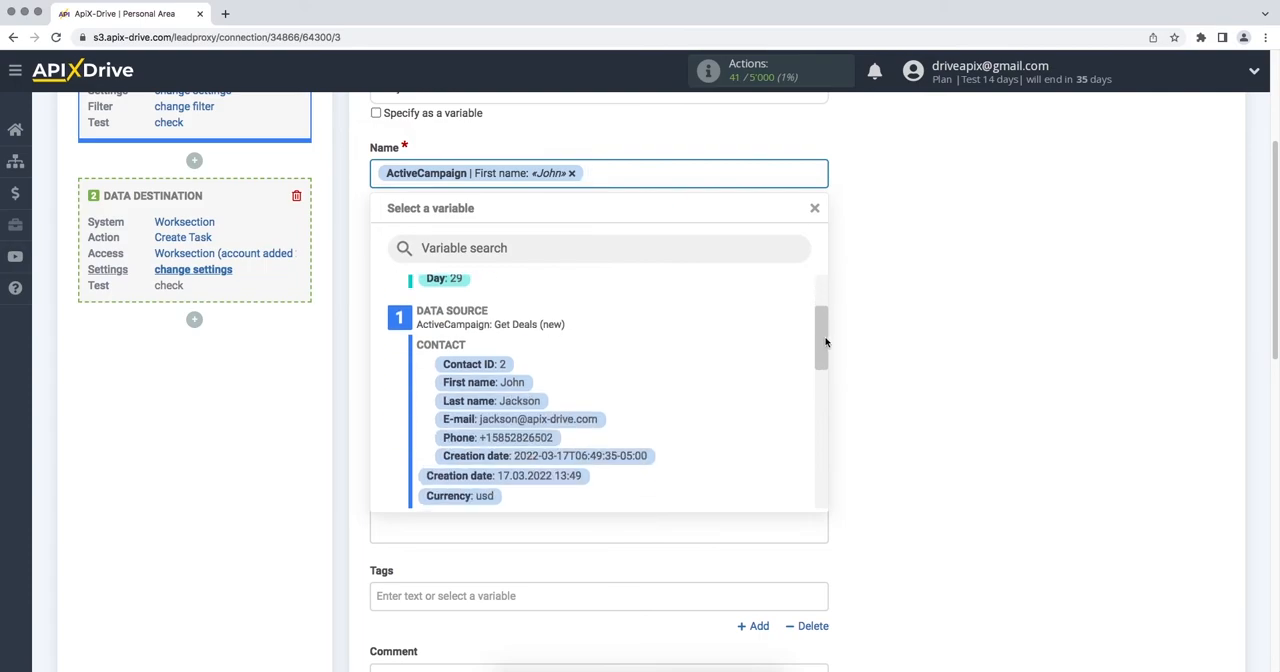
click(534, 400)
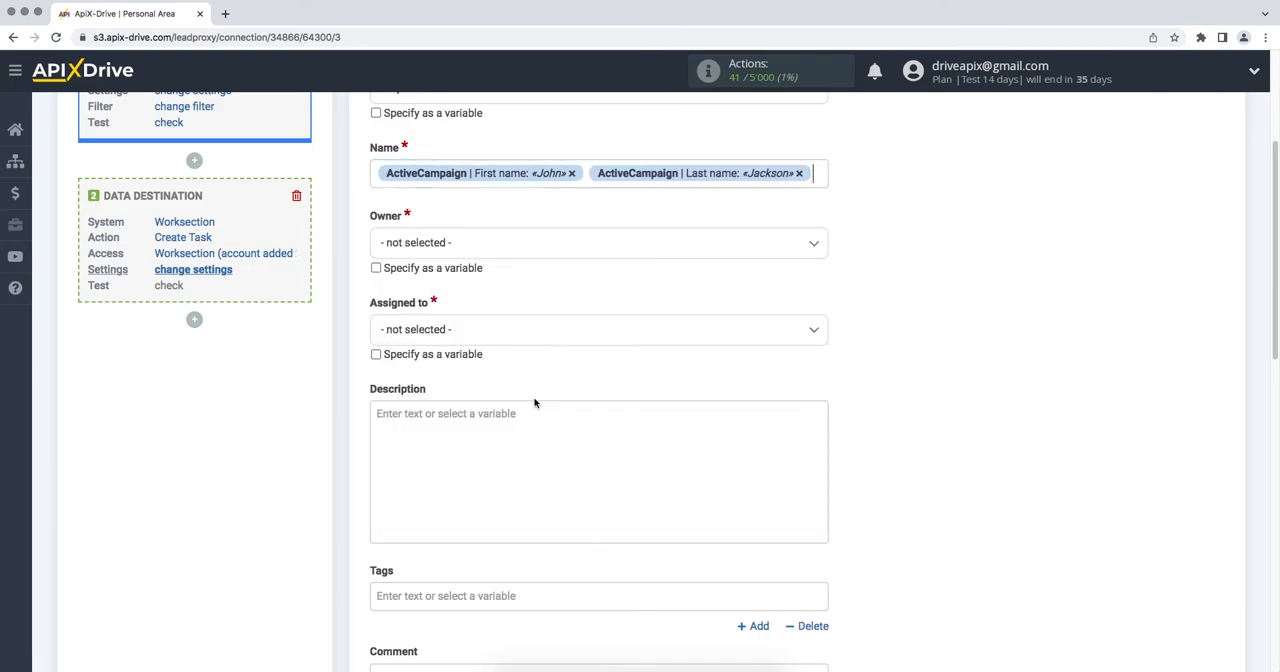
Step: Set both the task's owner and its assignee to ApiX-Drive
click(546, 249)
click(492, 331)
click(491, 332)
click(452, 458)
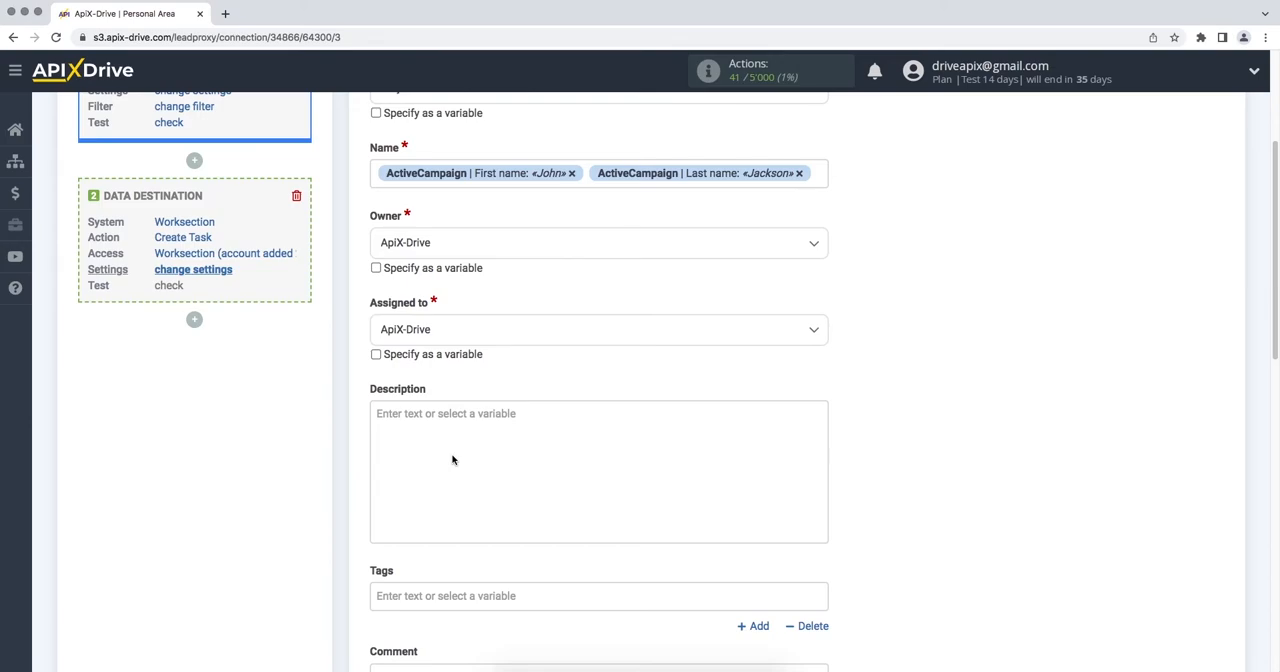
Step: Enter "Form New task from ActiveCampaign" as the first line of the task description
click(421, 430)
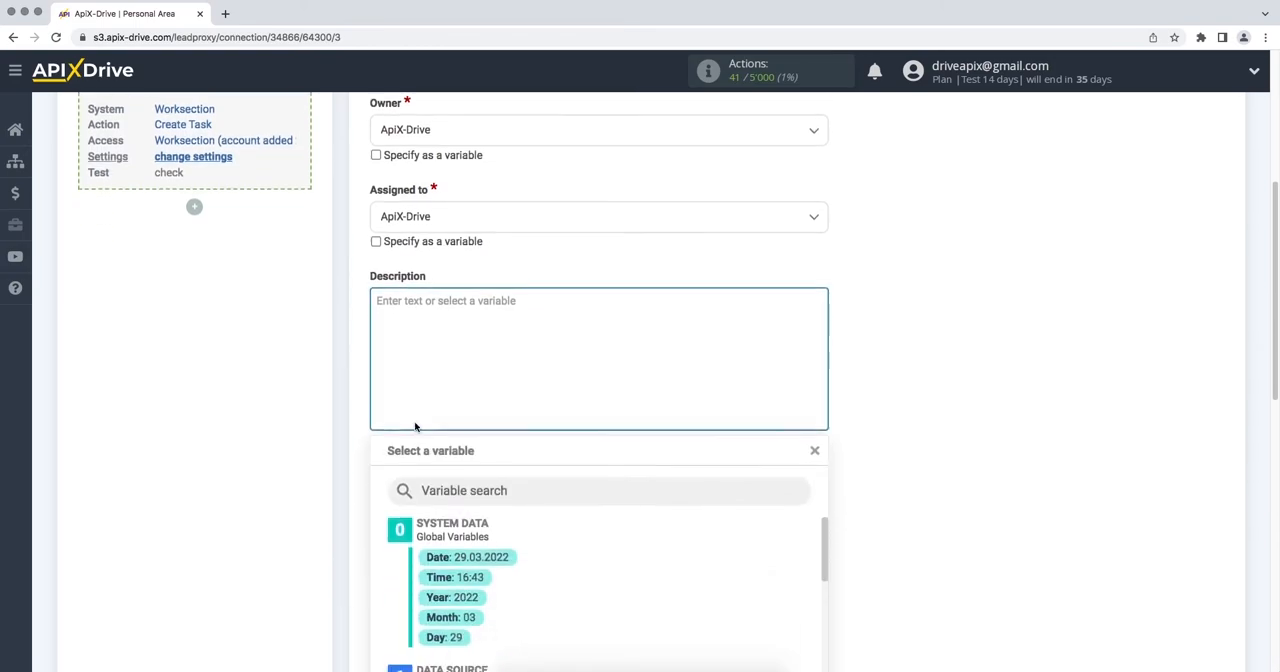
text(Form N)
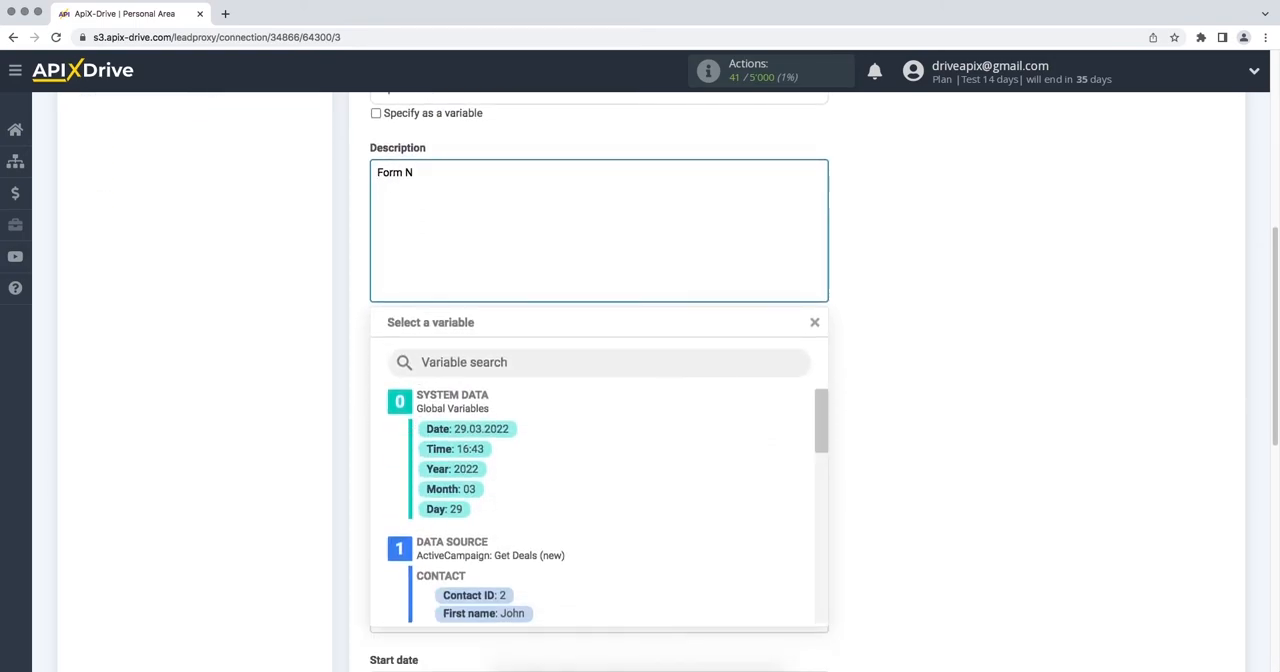
text(ew task from Active)
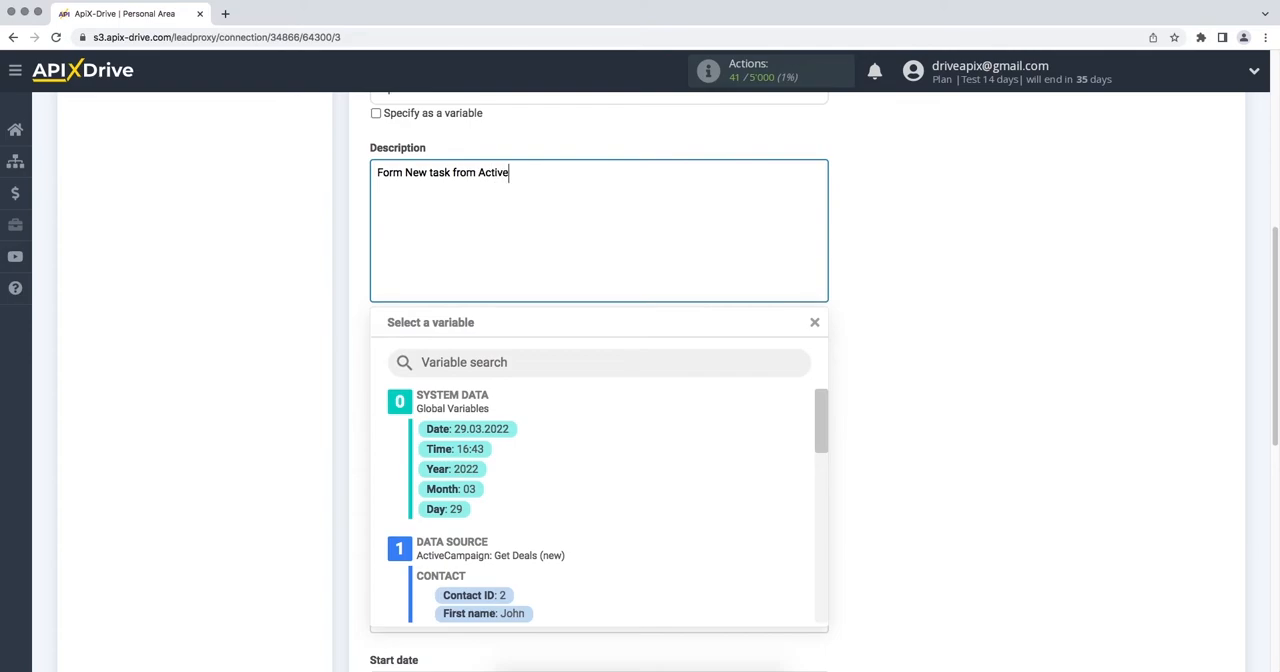
text(Campaign )
text(Name)
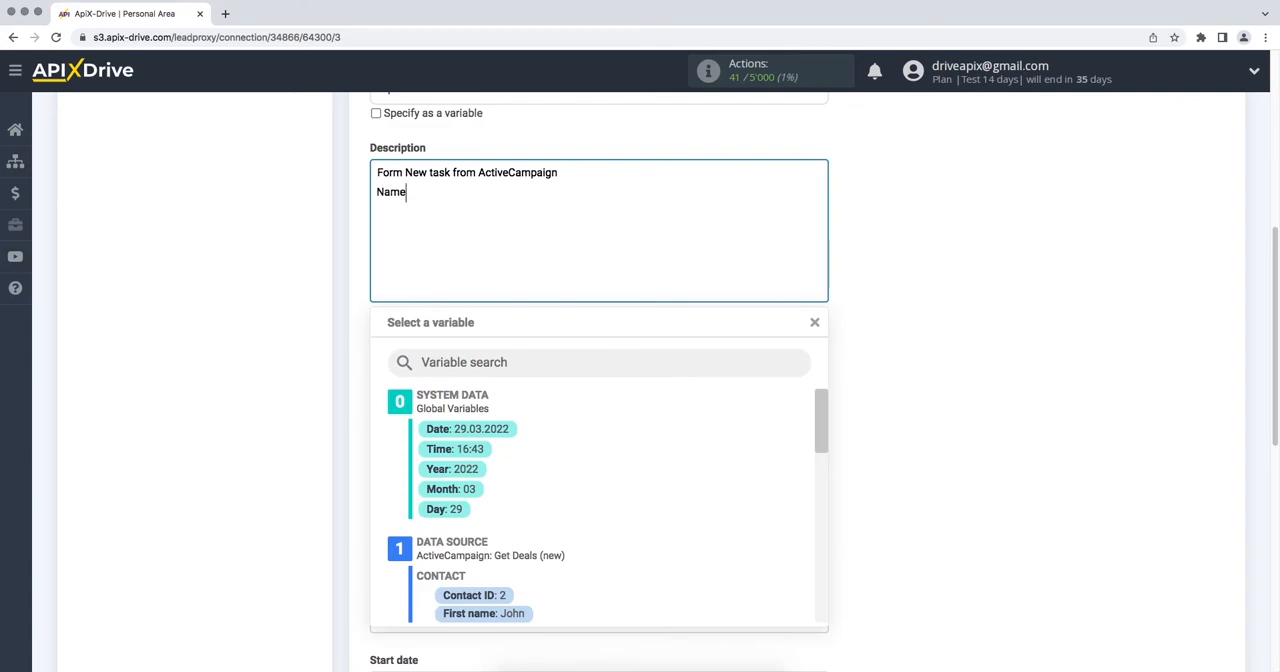
Step: Add a "Name" line to the description with the ActiveCampaign First name and Last name variables
click(466, 613)
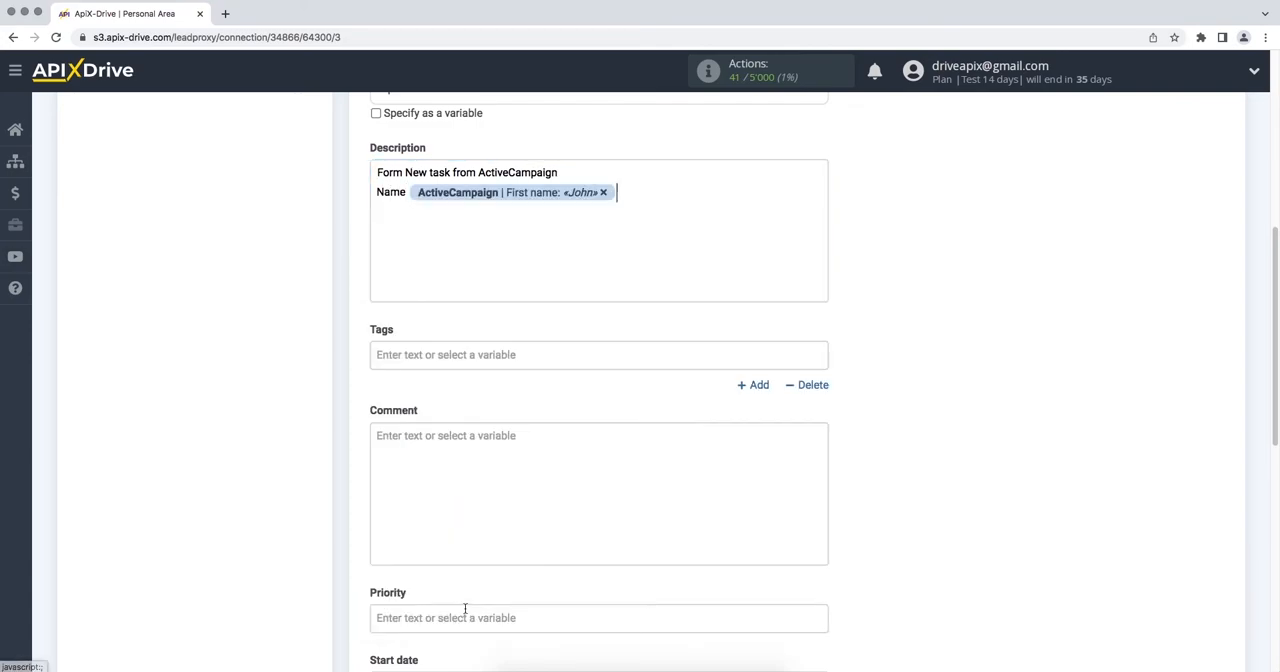
click(636, 196)
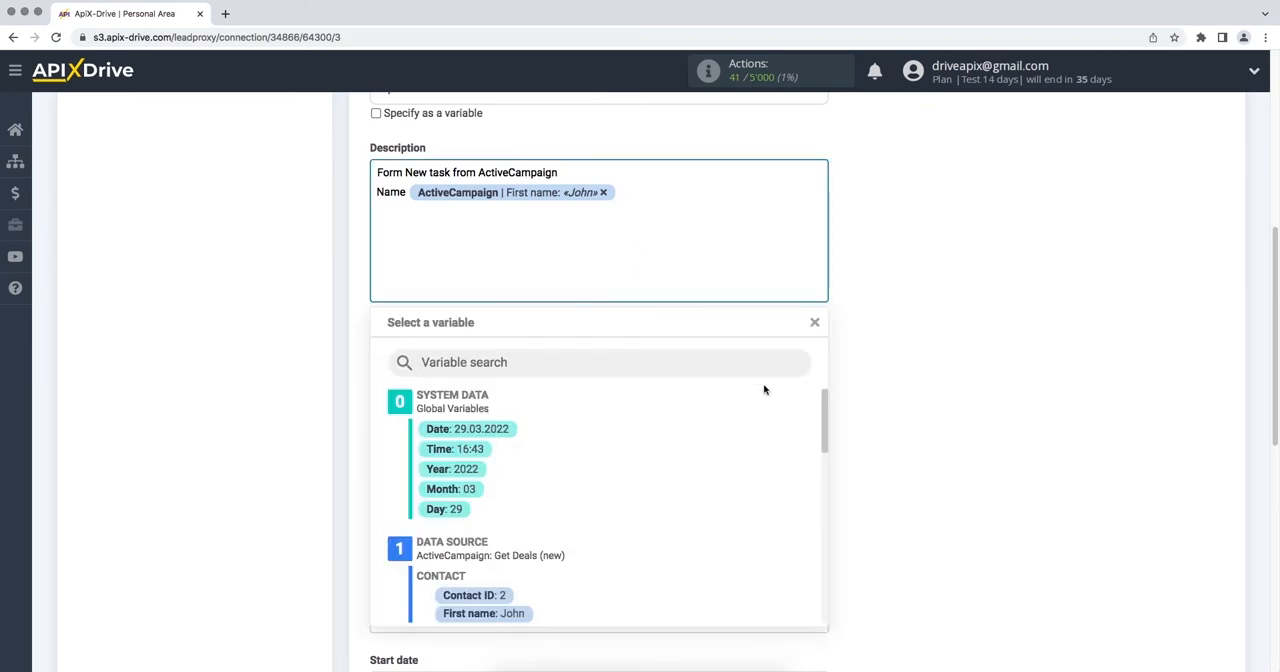
drag(812, 395, 816, 429)
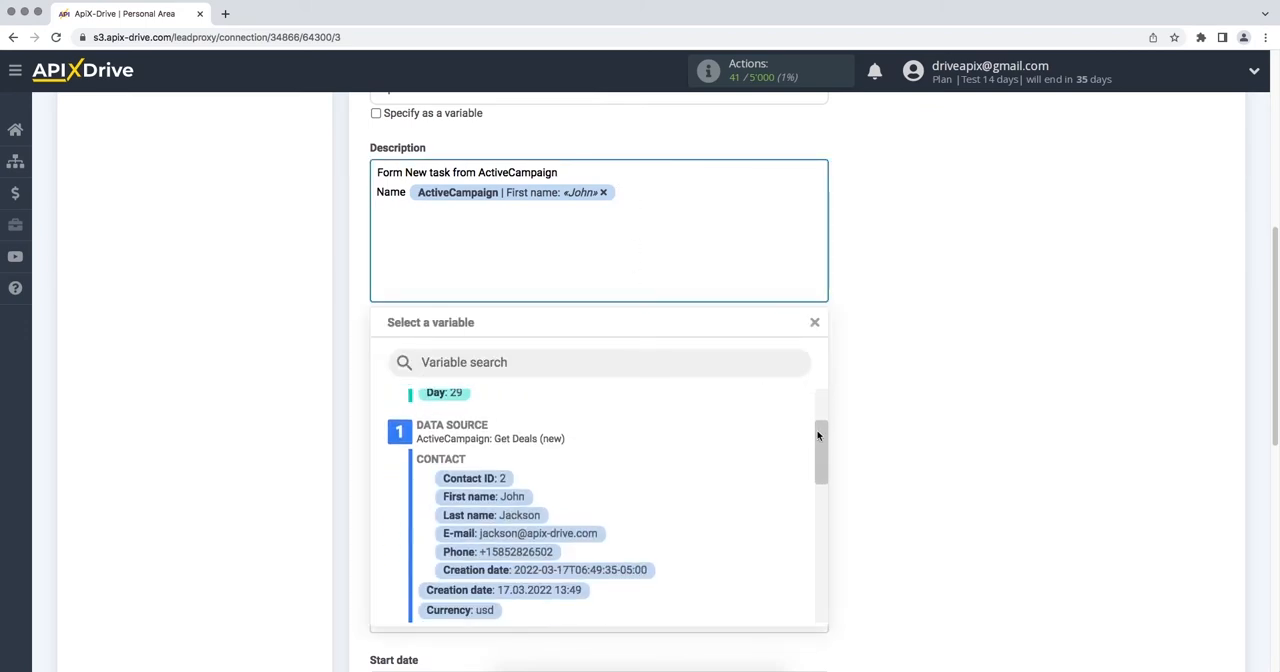
click(533, 517)
Step: Add an "Email" line to the description with the ActiveCampaign E-mail variable
key(Return)
text(Email)
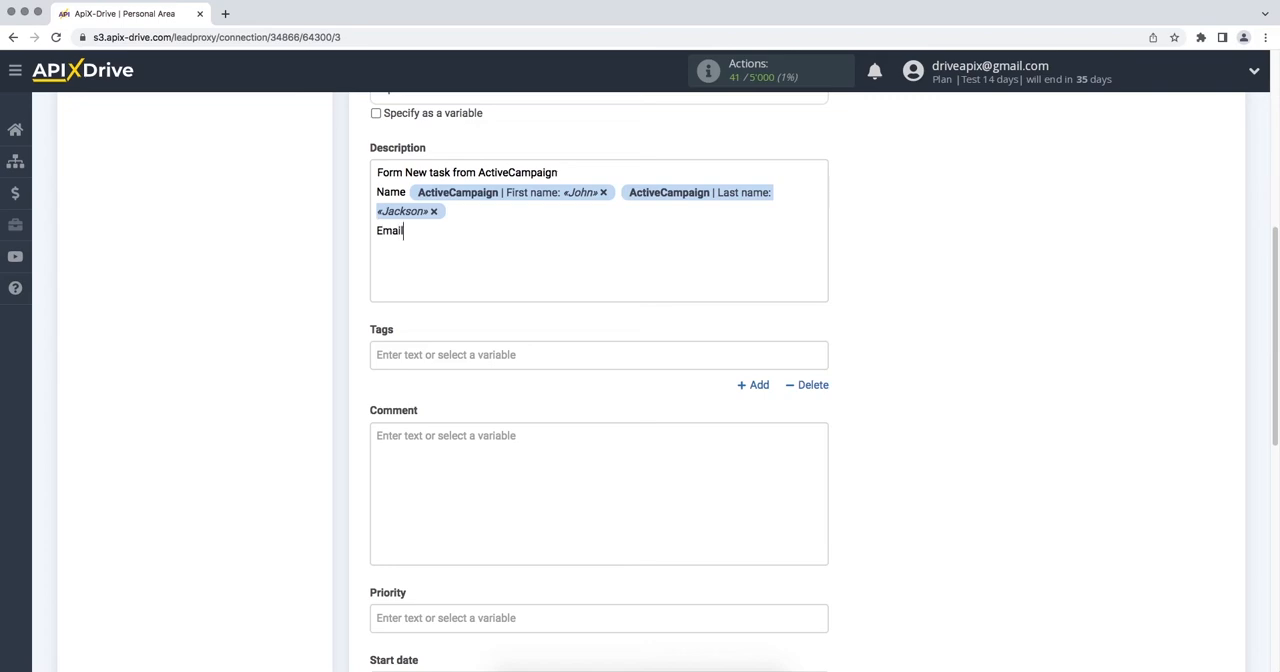
click(508, 238)
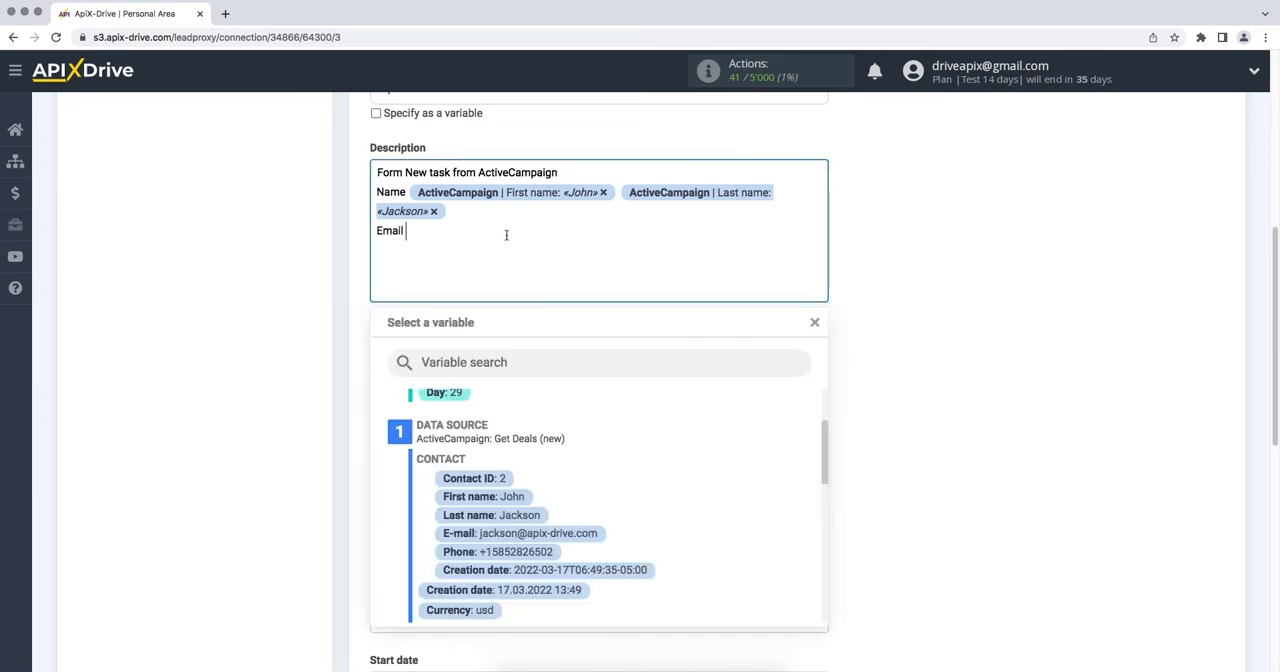
drag(821, 431, 820, 440)
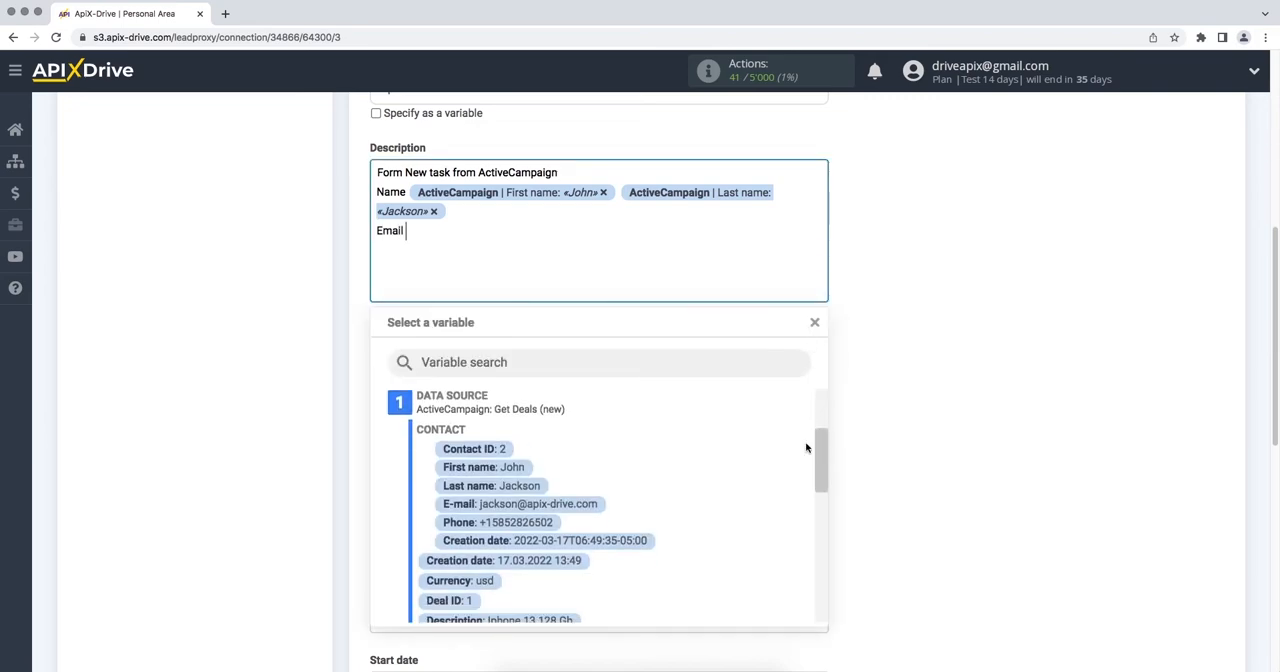
click(594, 510)
Step: Add a "Phone" line to the description with the ActiveCampaign Phone variable
key(Return)
text(P)
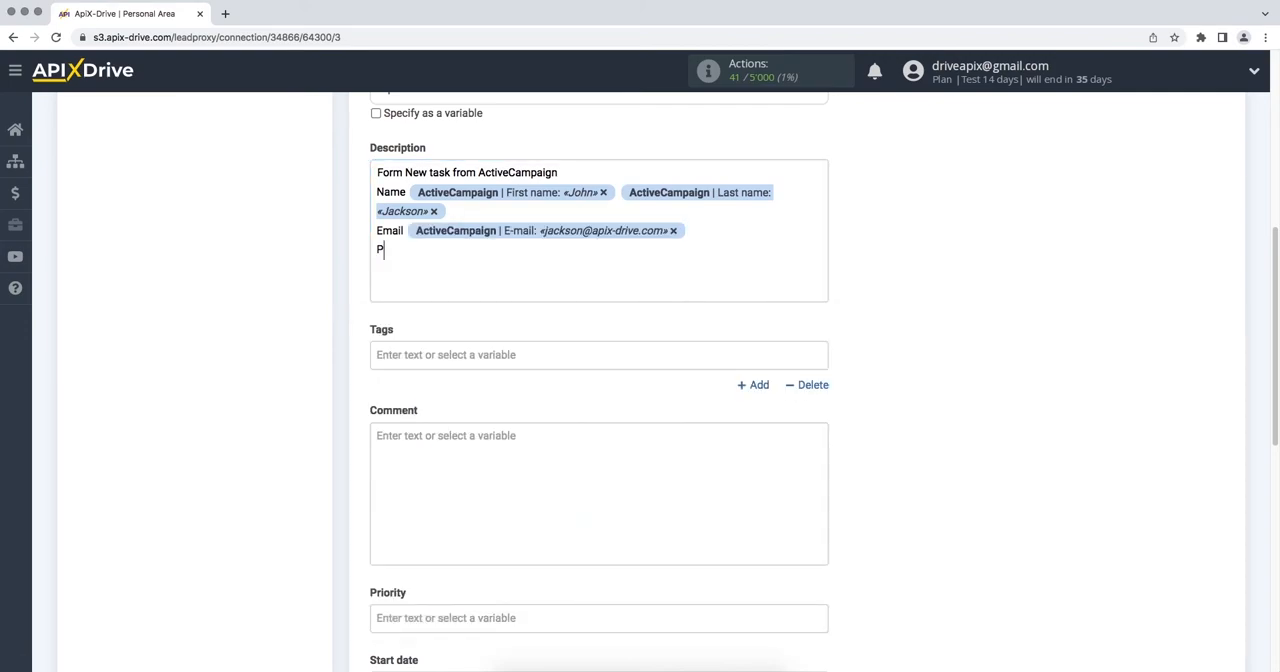
text(hone)
click(529, 259)
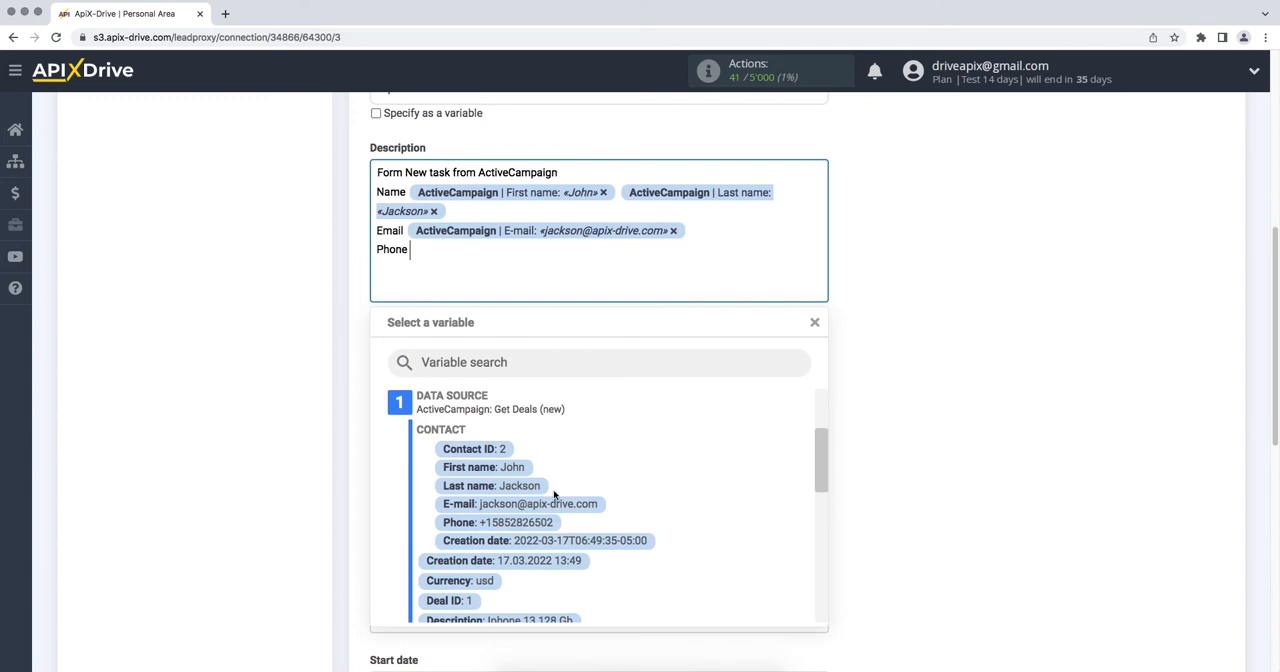
click(537, 525)
Step: Add a "Product" line to the description with the deal's Description variable
key(Return)
text(Product)
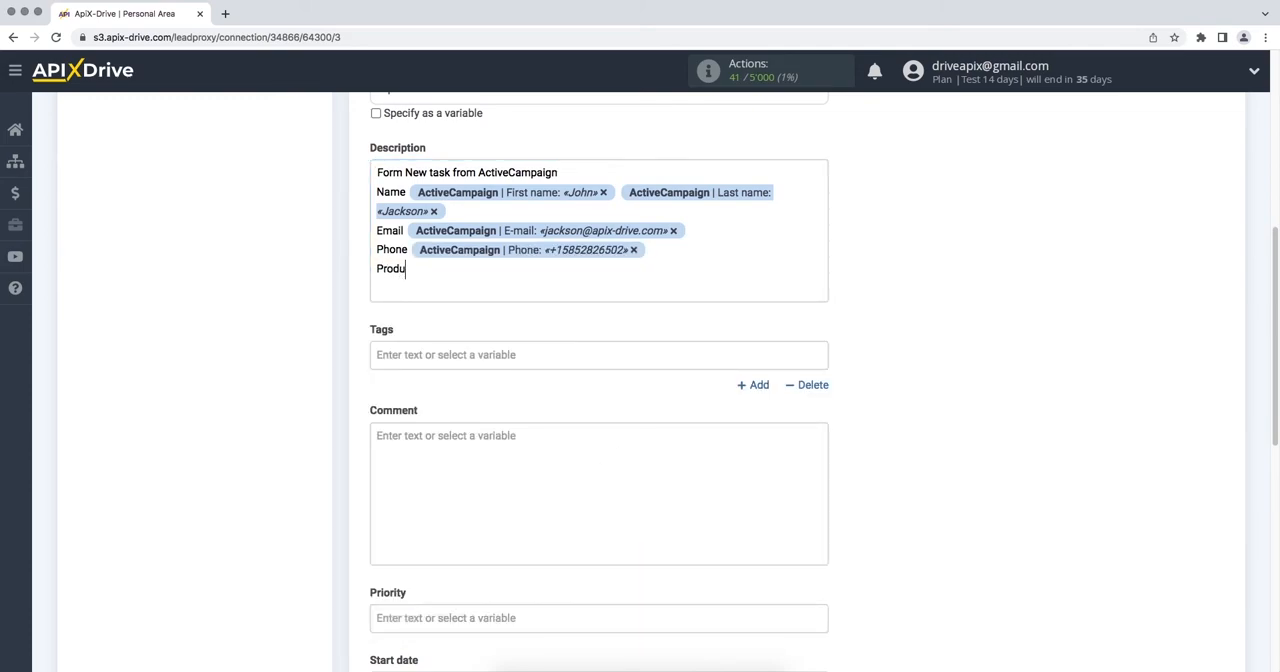
click(508, 286)
scroll(823, 500, down, 3)
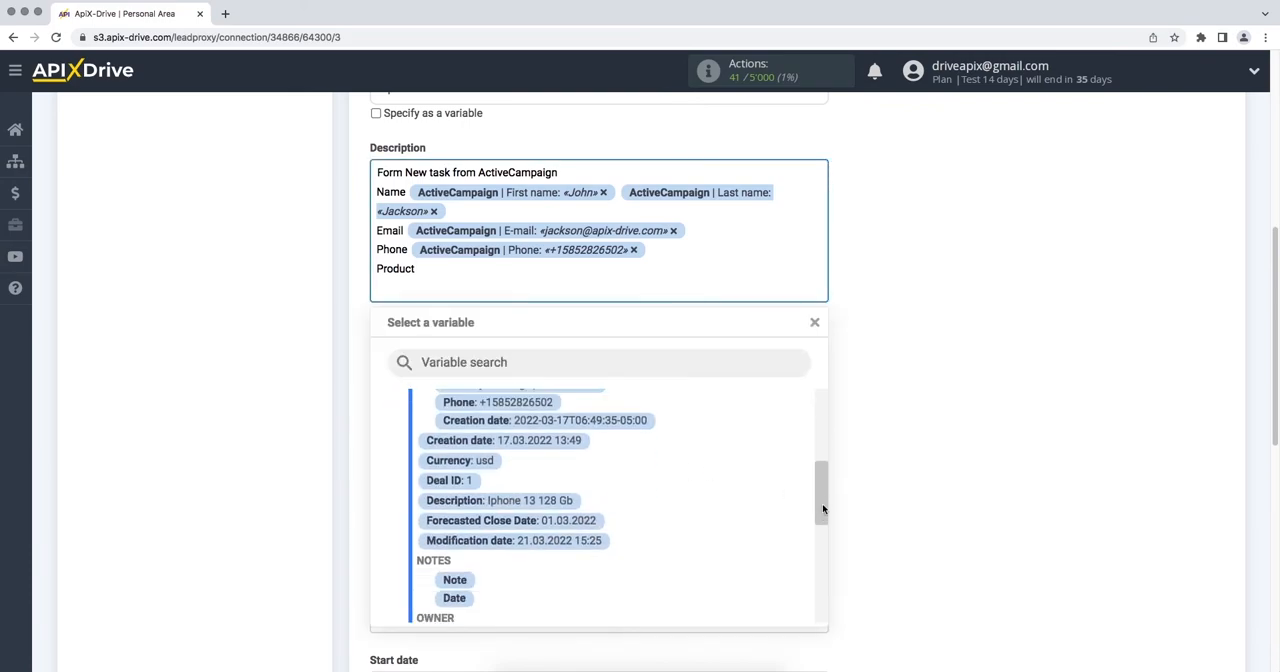
click(566, 503)
Step: Set the task's start date to the ActiveCampaign deal's Creation date variable
scroll(567, 505, down, 5)
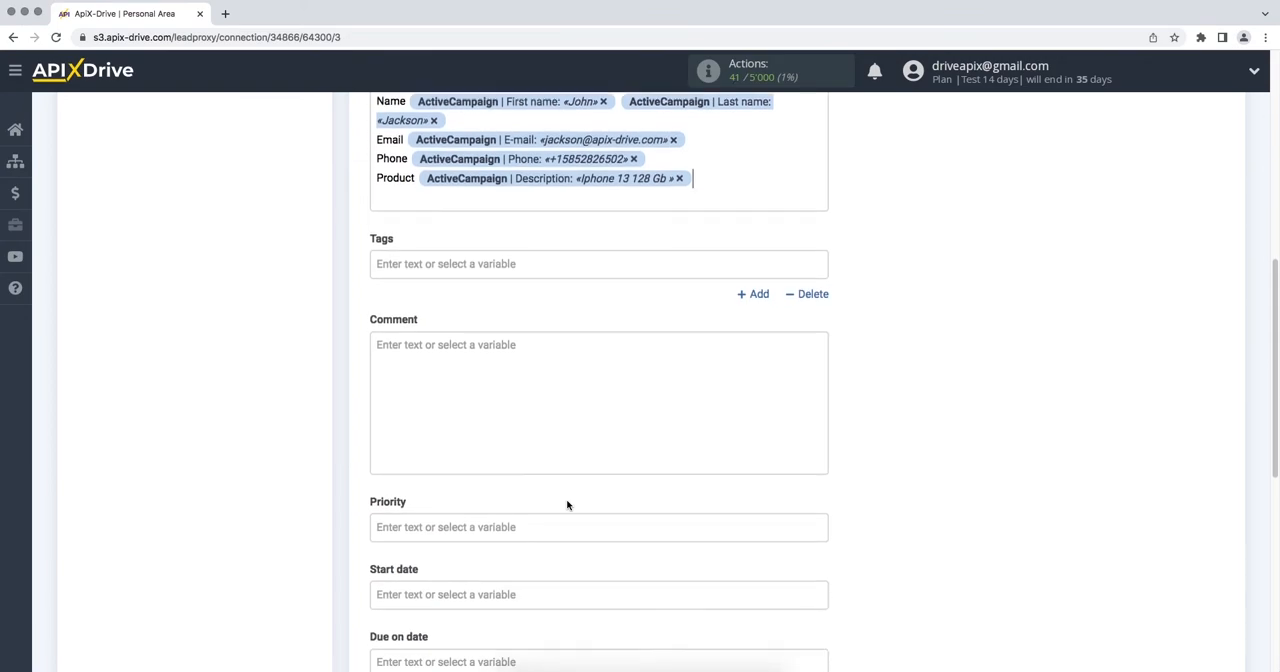
click(566, 505)
drag(817, 314, 820, 362)
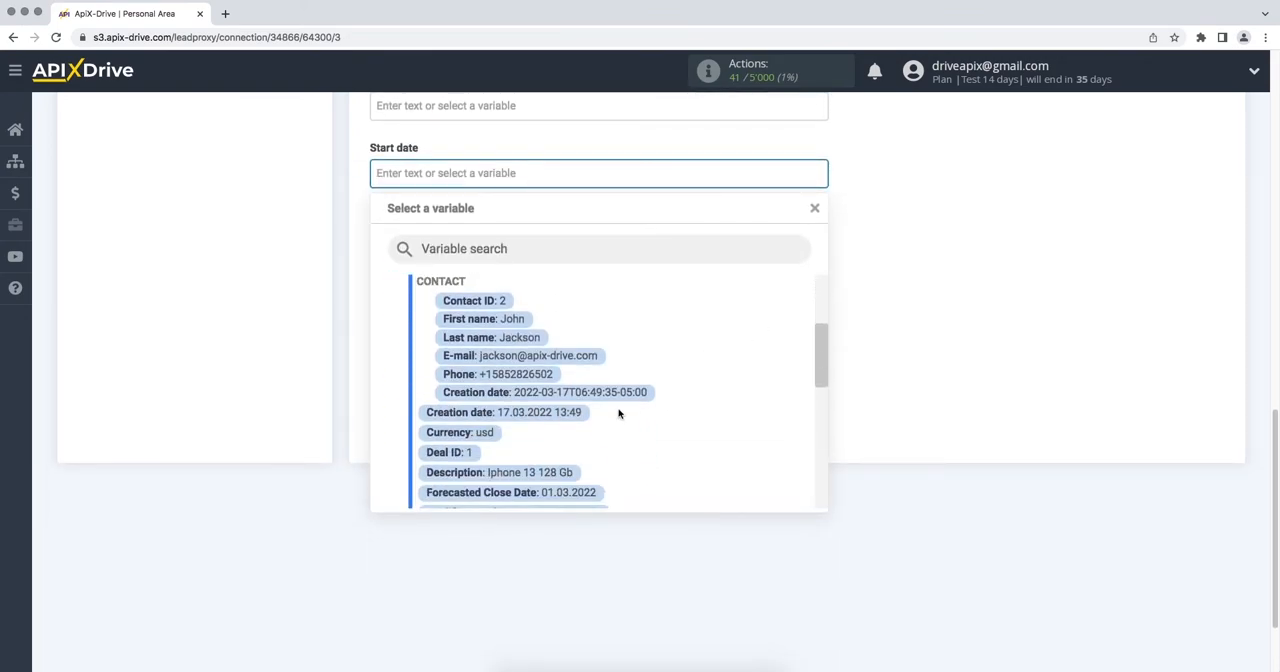
click(563, 417)
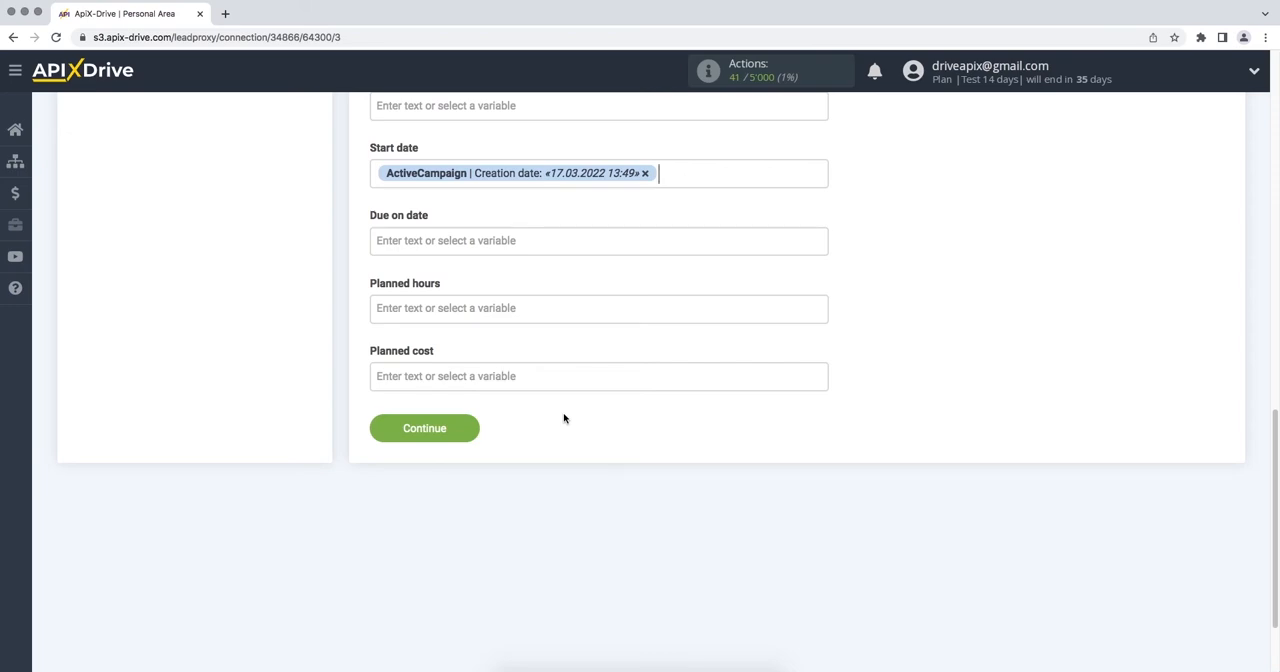
Step: Continue to the test stage and send the test data to Worksection
click(394, 434)
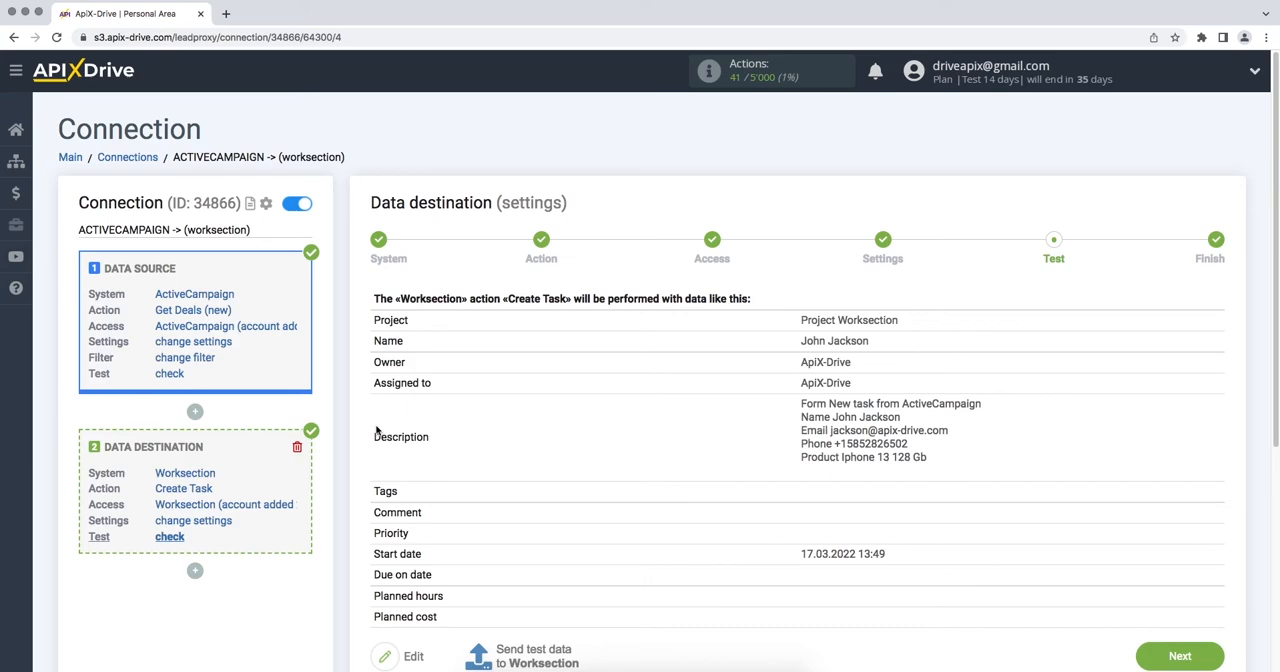
scroll(378, 430, down, 2)
click(522, 586)
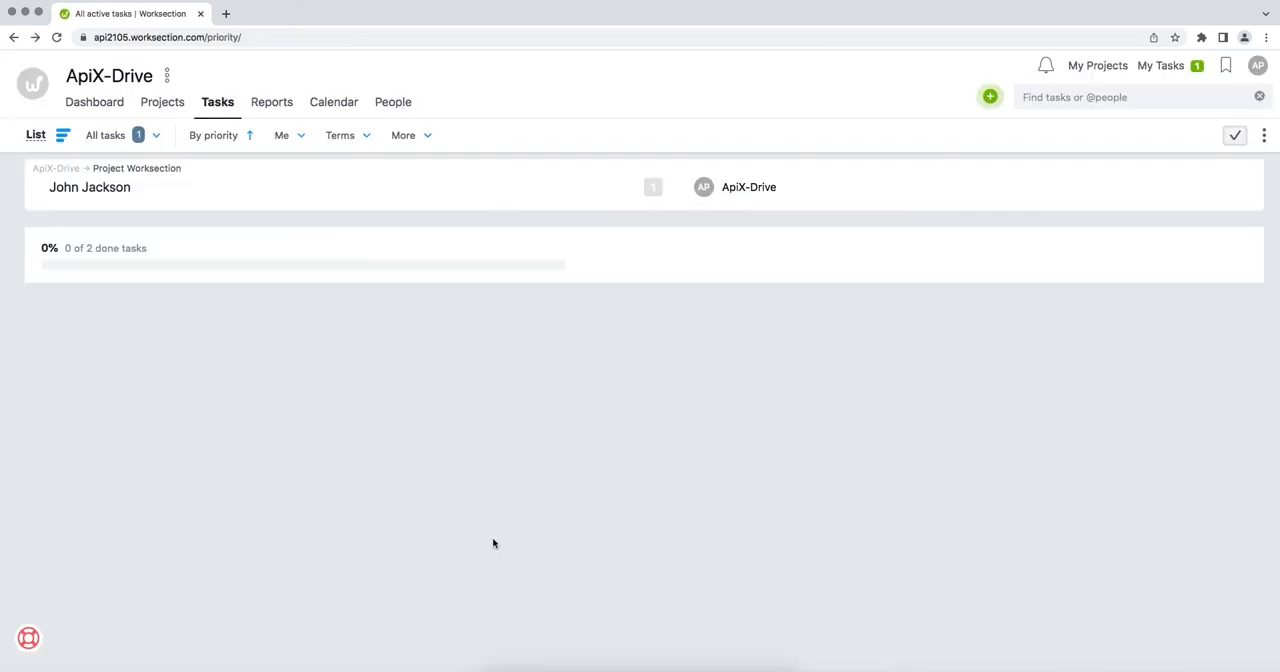
Step: Open the test task created in Project Worksection and check its start date and description
click(92, 190)
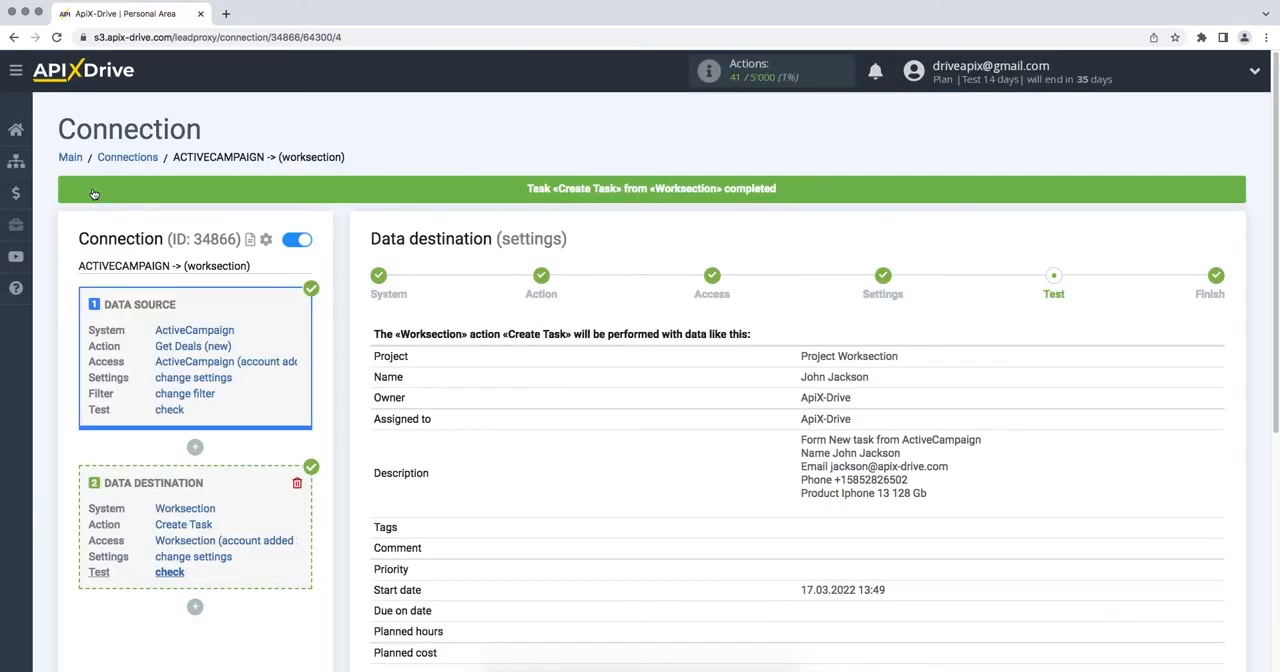
scroll(93, 194, down, 3)
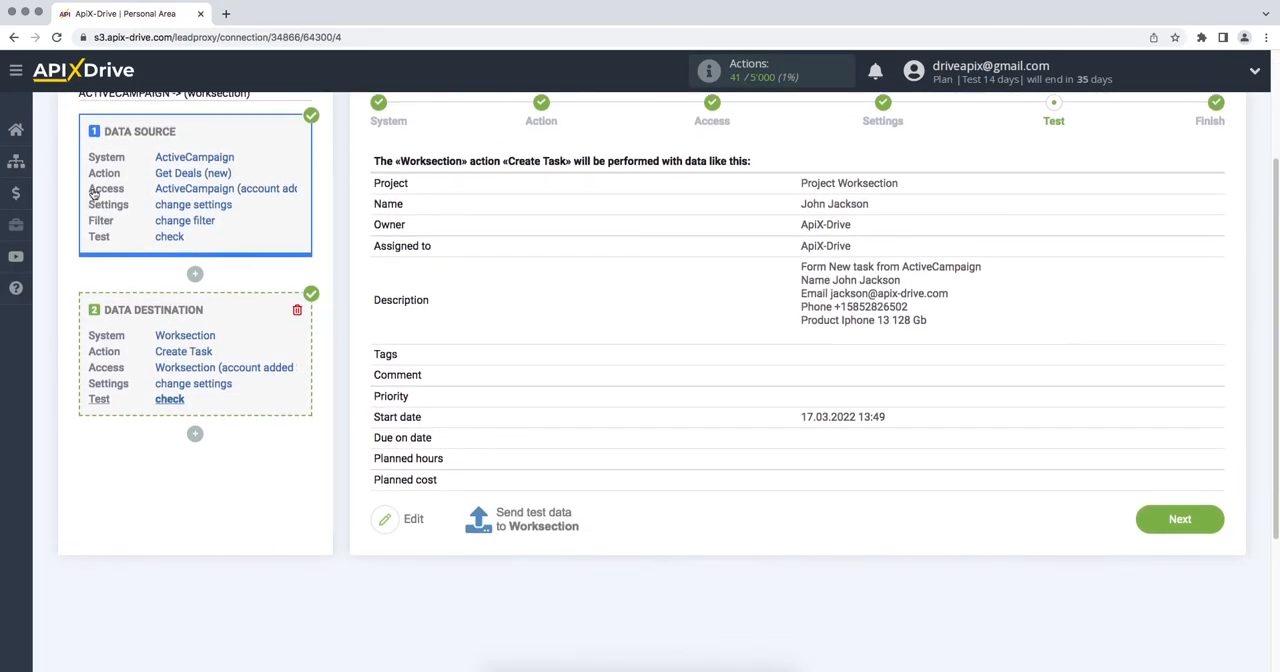
Step: Back in ApiX-Drive, finish the data destination setup and enable automatic updating for the connection
click(1150, 485)
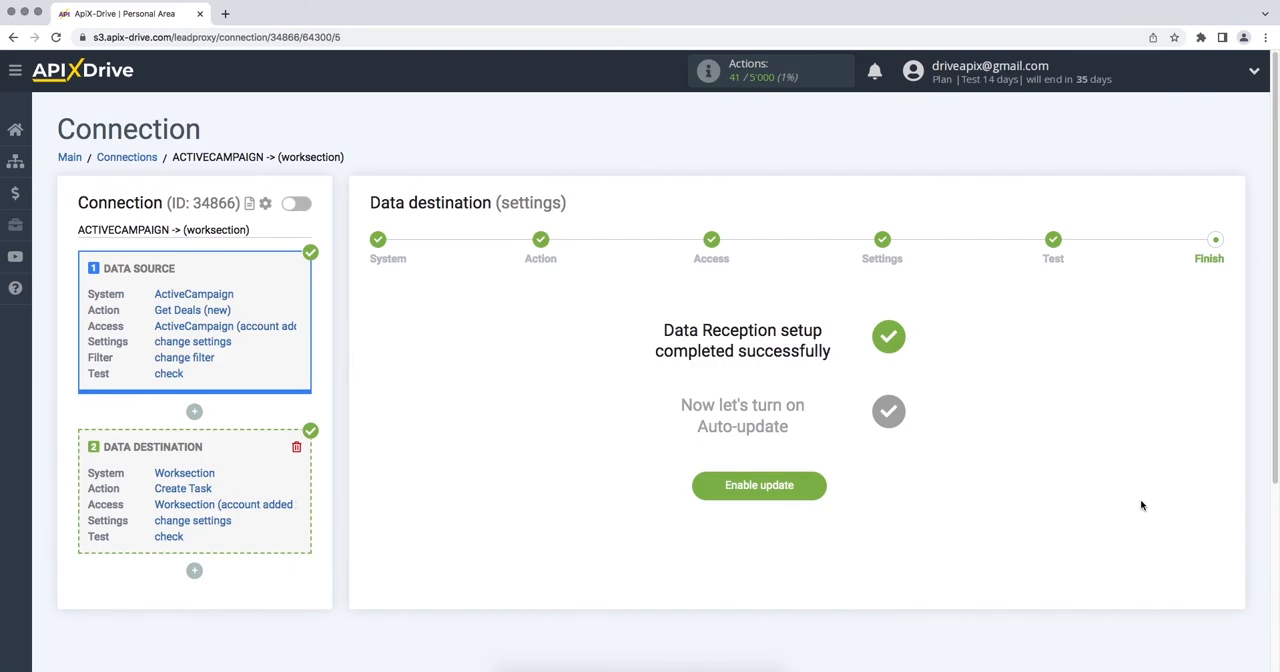
click(710, 490)
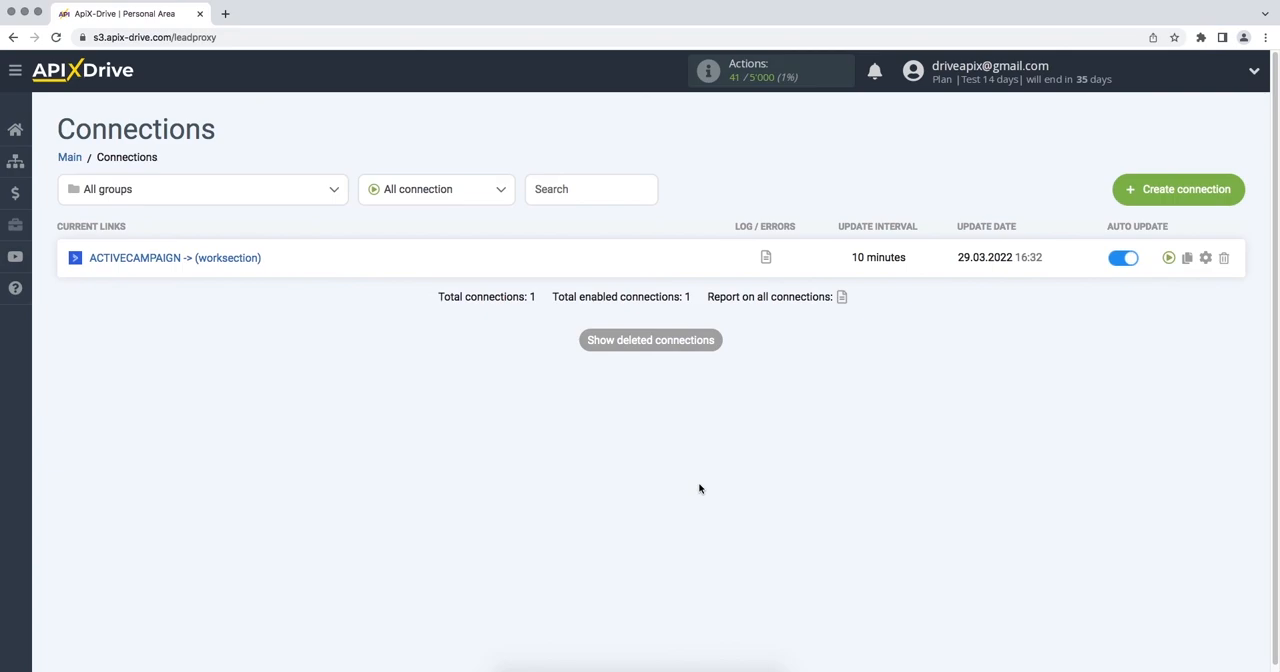
Step: Set the ActiveCampaign to Worksection connection's update interval to 5 minutes and save the connection setup
click(1205, 258)
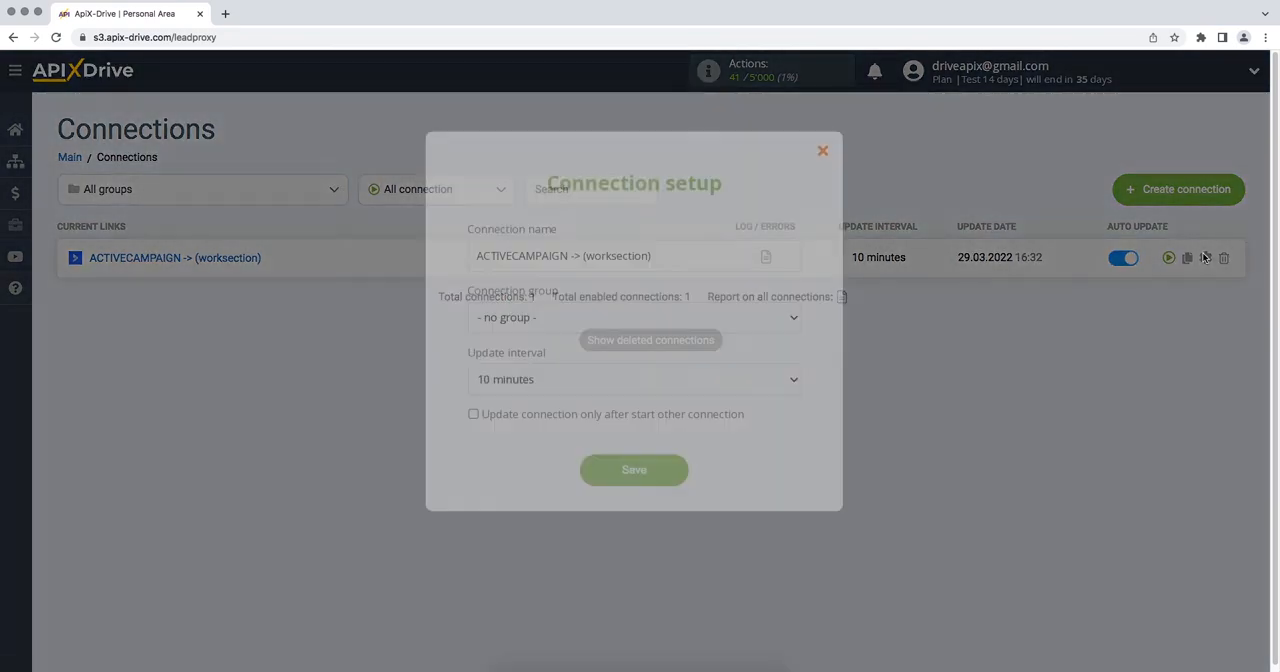
click(788, 378)
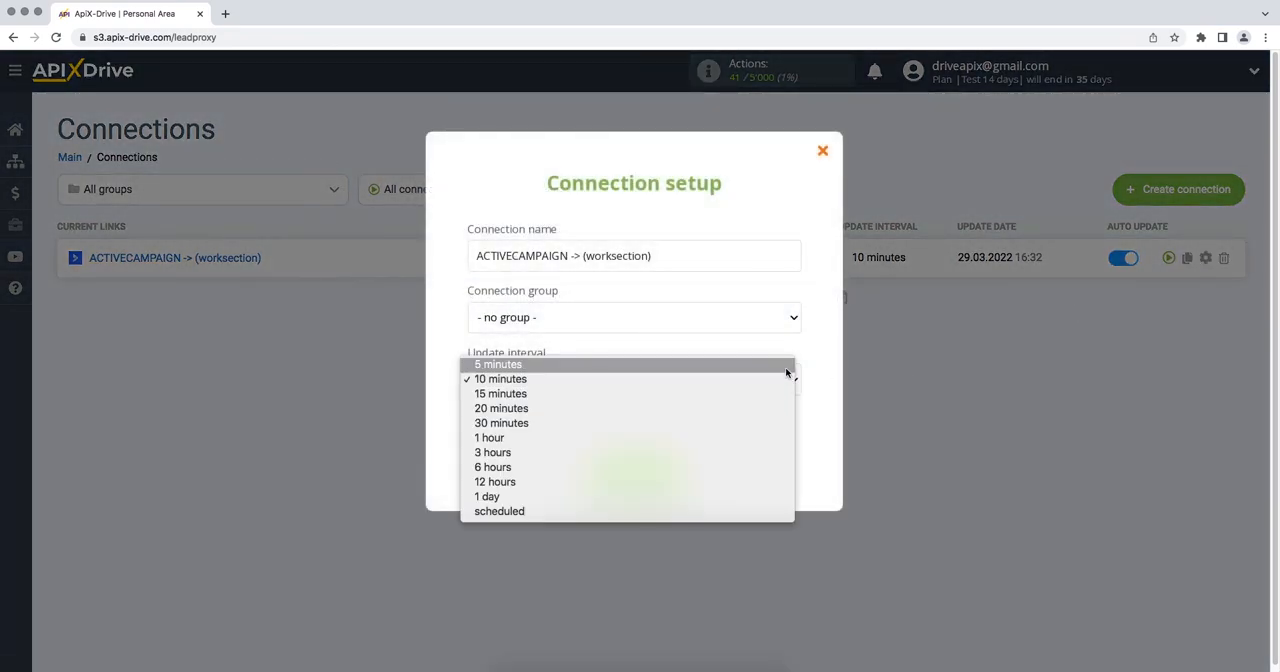
click(640, 364)
click(587, 477)
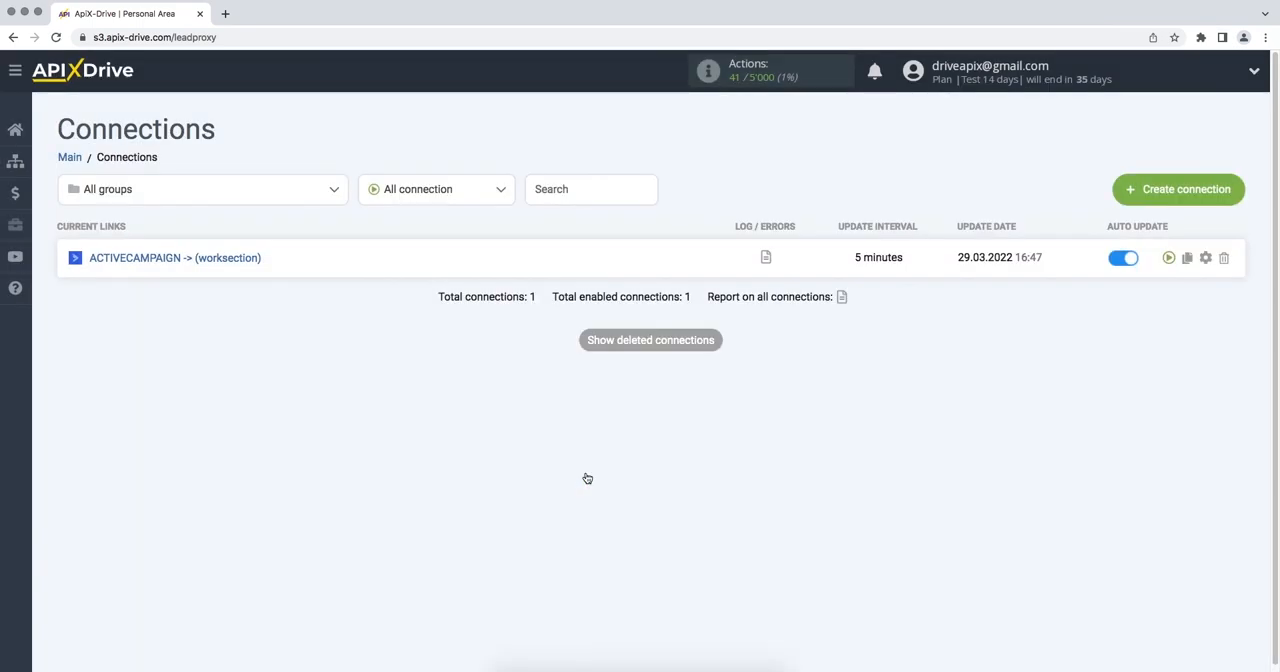